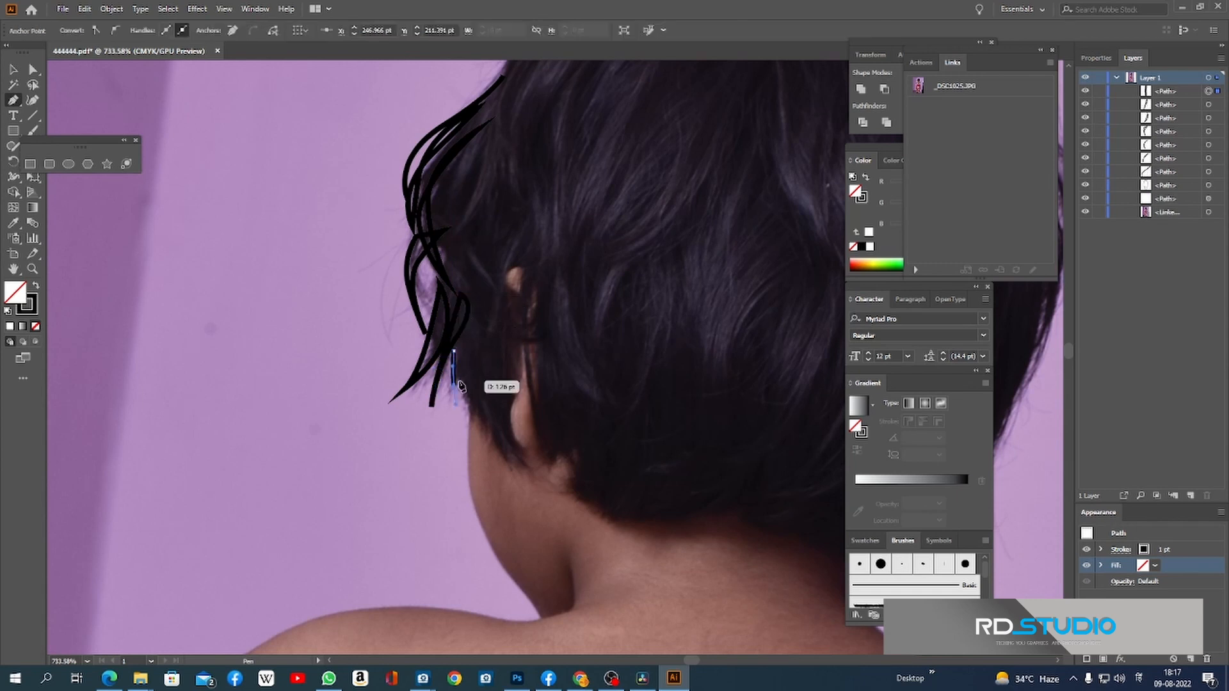
Step: Draw curved black hair strands along the right edge of the hair down to the nape with the Pen tool
{"action": "key", "text": "ctrl+0"}
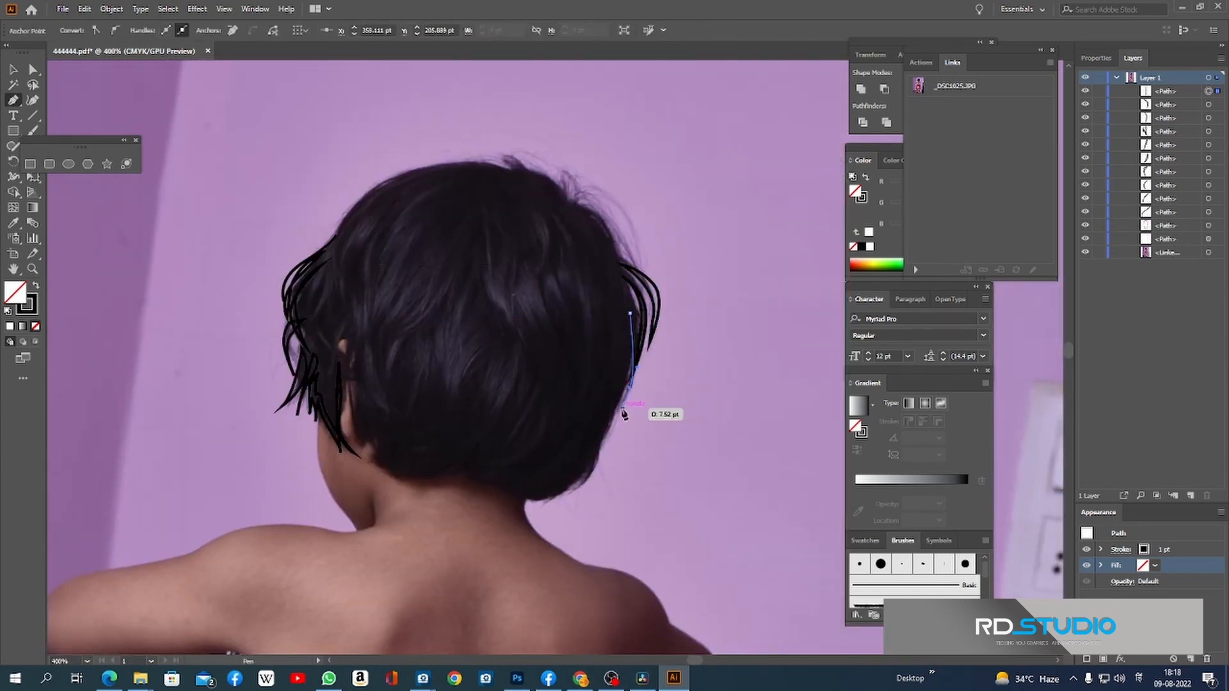
{"action": "left_click", "coordinate": [630, 314]}
{"action": "left_click", "coordinate": [616, 398]}
{"action": "left_click_drag", "start_coordinate": [602, 455], "coordinate": [592, 471]}
{"action": "left_click_drag", "start_coordinate": [605, 431], "coordinate": [610, 399]}
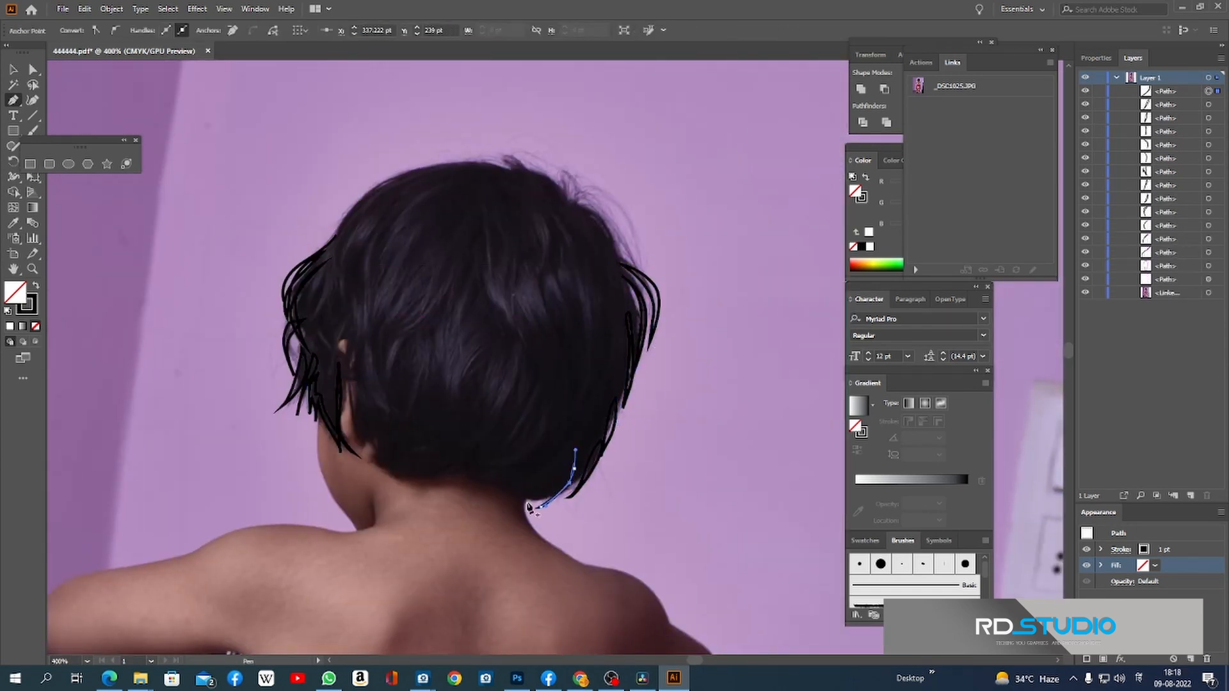
{"action": "key", "text": "Escape"}
Step: Trace the whole hair outline over the crown and around the head, and fill the closed shape with black
{"action": "left_click", "coordinate": [346, 219]}
{"action": "left_click_drag", "start_coordinate": [437, 165], "coordinate": [493, 161]}
{"action": "left_click", "coordinate": [548, 177]}
{"action": "left_click", "coordinate": [575, 201]}
{"action": "left_click_drag", "start_coordinate": [622, 253], "coordinate": [639, 276]}
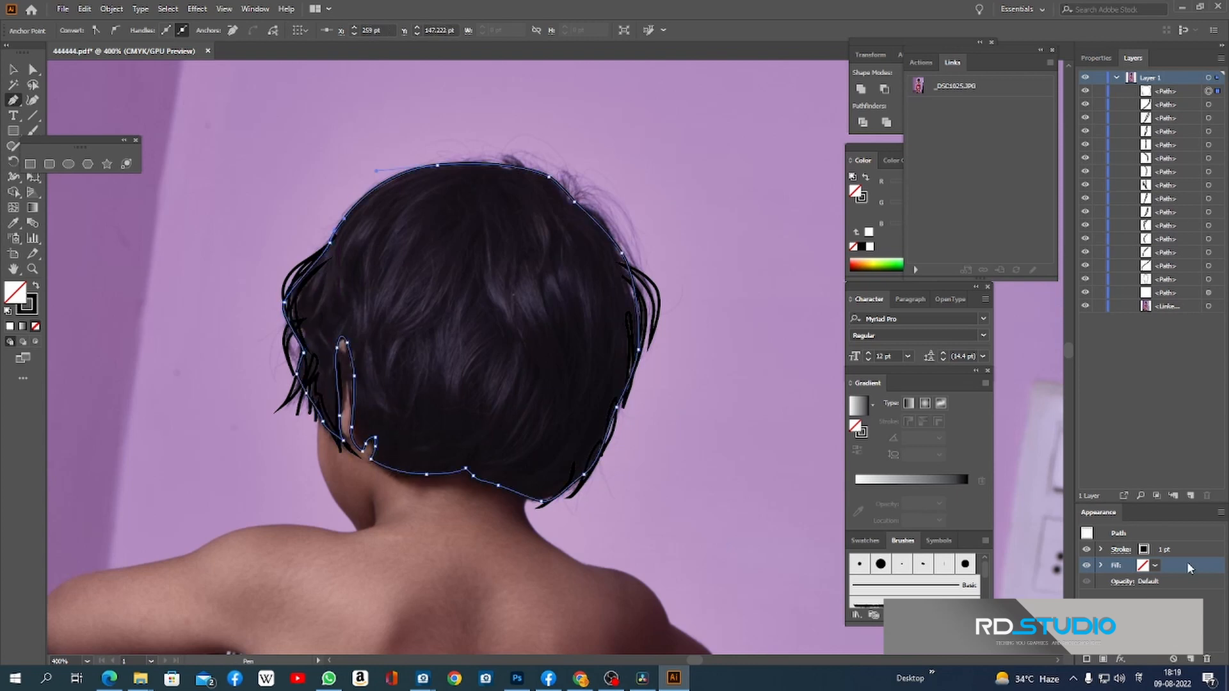
{"action": "left_click", "coordinate": [1154, 565]}
{"action": "left_click", "coordinate": [1051, 582]}
Step: Select the hair strand paths and group them with the black hair shape
{"action": "left_click", "coordinate": [1178, 104]}
{"action": "left_click", "coordinate": [1177, 265], "text": "shift"}
{"action": "left_click", "coordinate": [1177, 105]}
{"action": "left_click", "coordinate": [1177, 266], "text": "shift"}
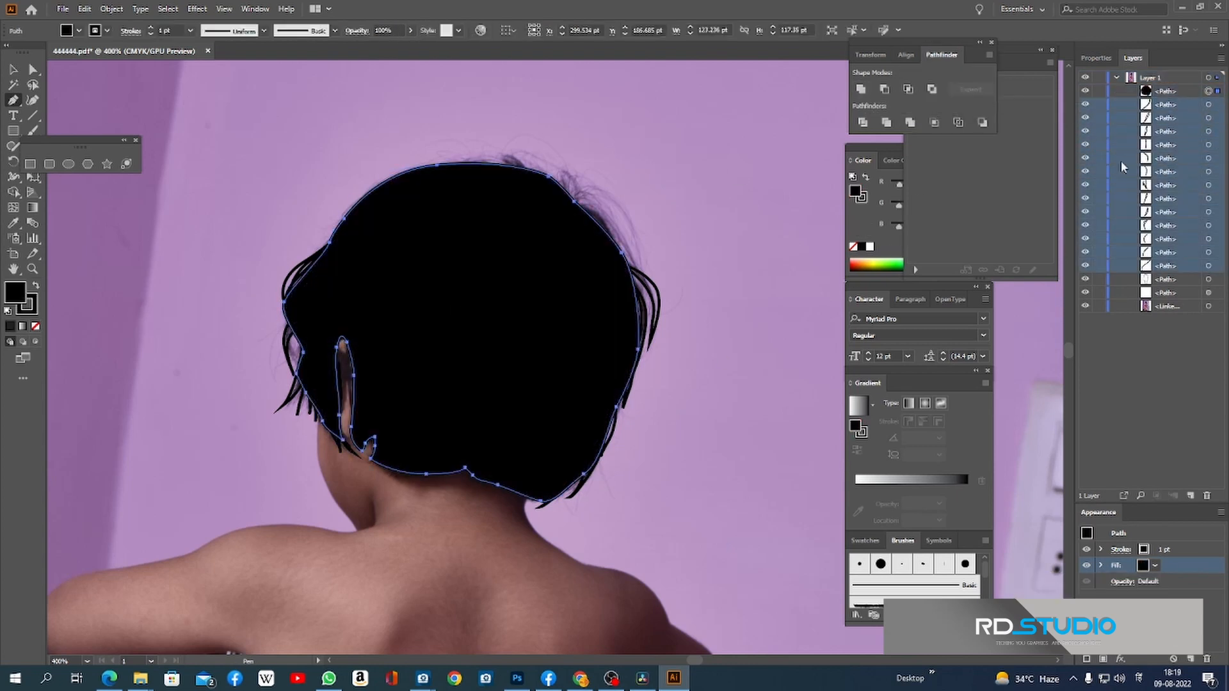
{"action": "key", "text": "v"}
{"action": "key", "text": "ctrl+g"}
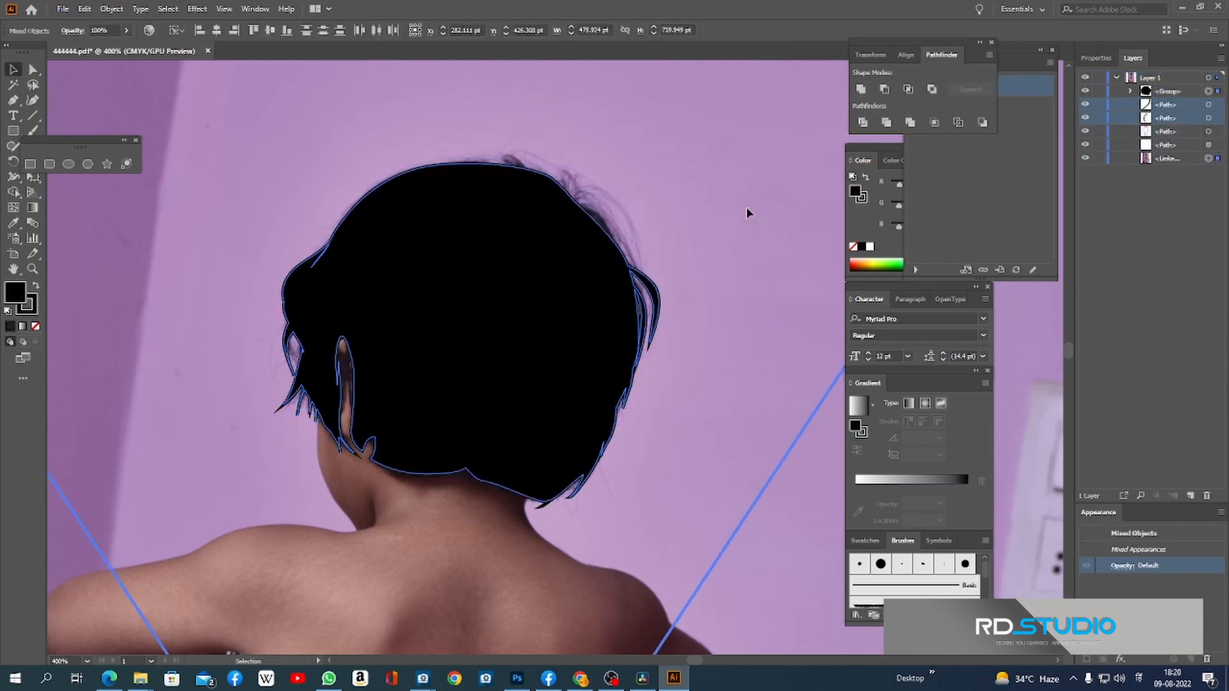
Step: Combine the hair shape and the remaining strand path into a compound path, and undo the test move
{"action": "key", "text": "ctrl+8"}
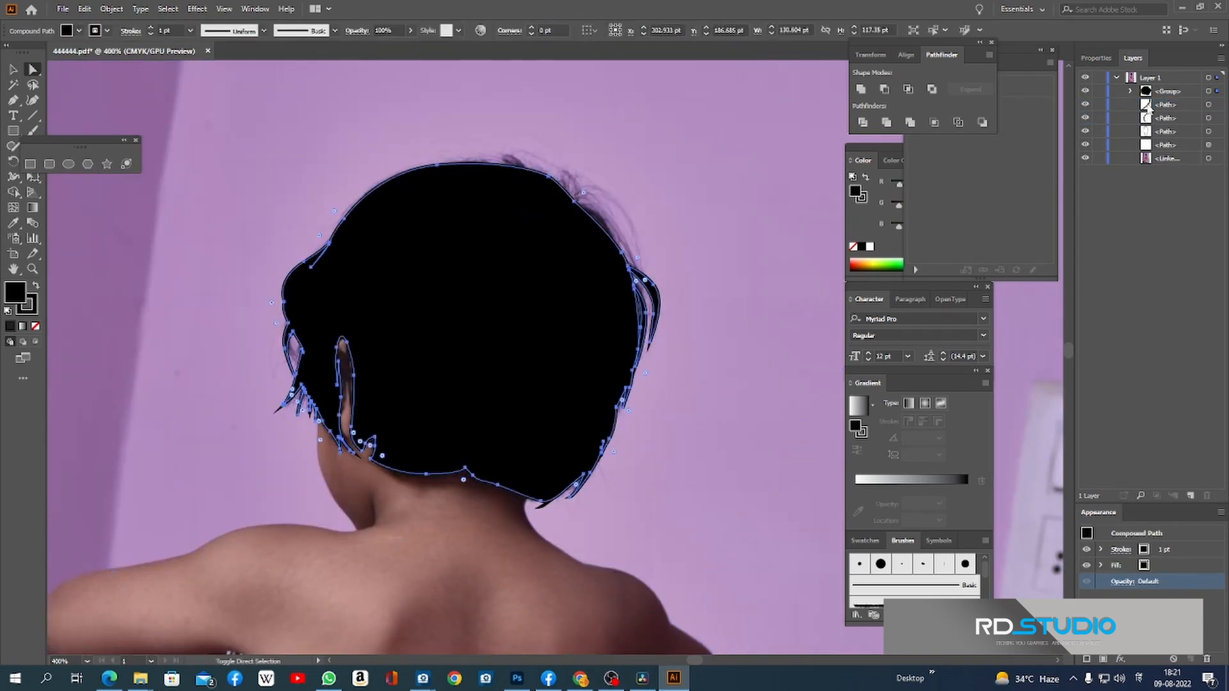
{"action": "left_click", "coordinate": [1208, 104]}
{"action": "left_click", "coordinate": [1208, 90], "text": "shift"}
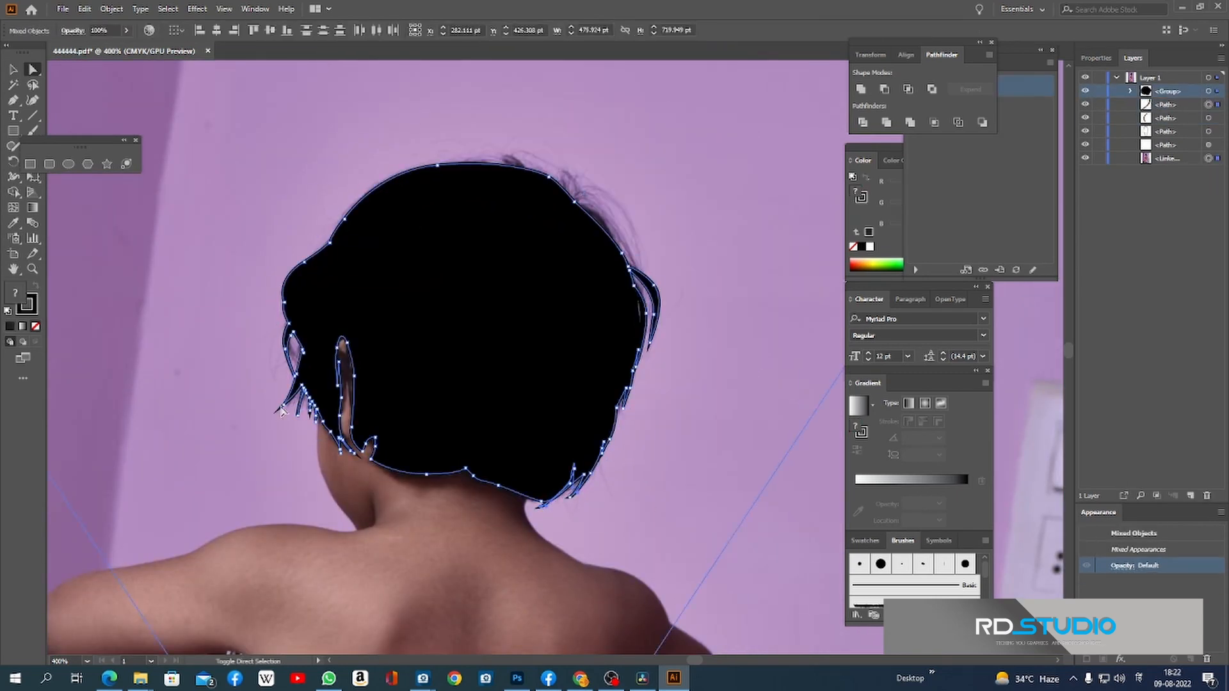
{"action": "key", "text": "ctrl+8"}
{"action": "left_click_drag", "start_coordinate": [457, 383], "coordinate": [601, 270]}
{"action": "left_click", "coordinate": [437, 356]}
{"action": "key", "text": "ctrl+z"}
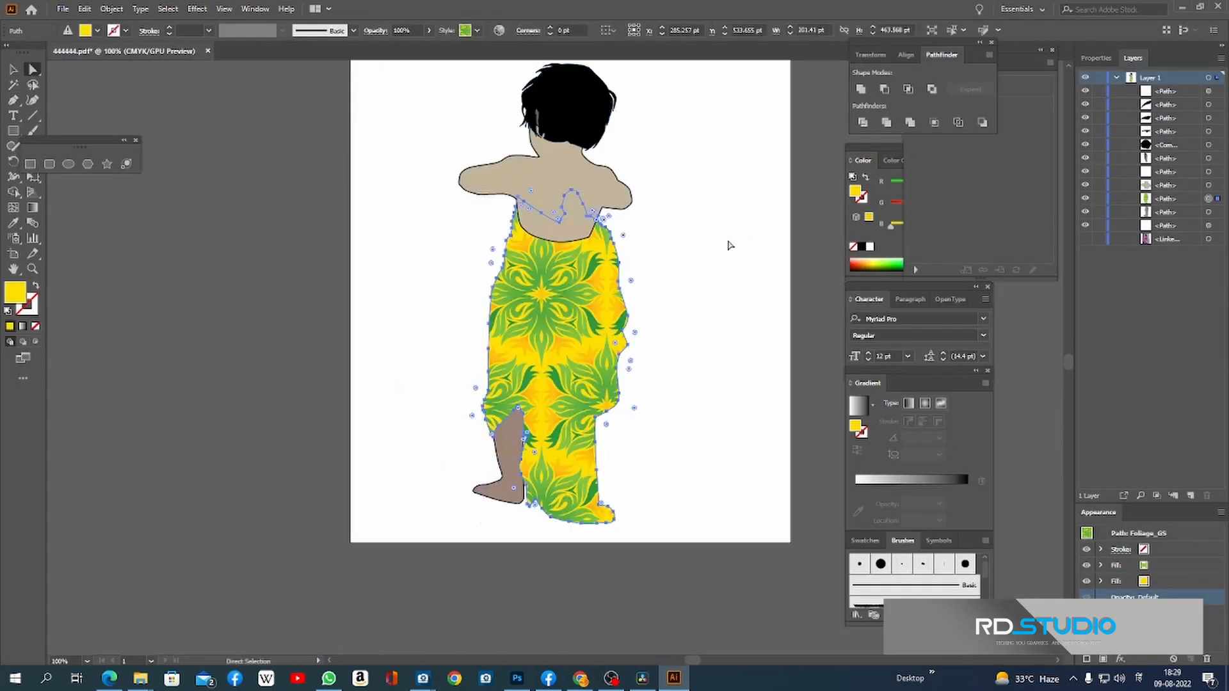
Step: Choose a fill swatch for the bare lower leg shape
{"action": "left_click", "coordinate": [509, 467]}
{"action": "left_click", "coordinate": [1144, 566]}
{"action": "left_click", "coordinate": [1044, 583]}
{"action": "left_click", "coordinate": [551, 192]}
{"action": "left_click", "coordinate": [509, 468]}
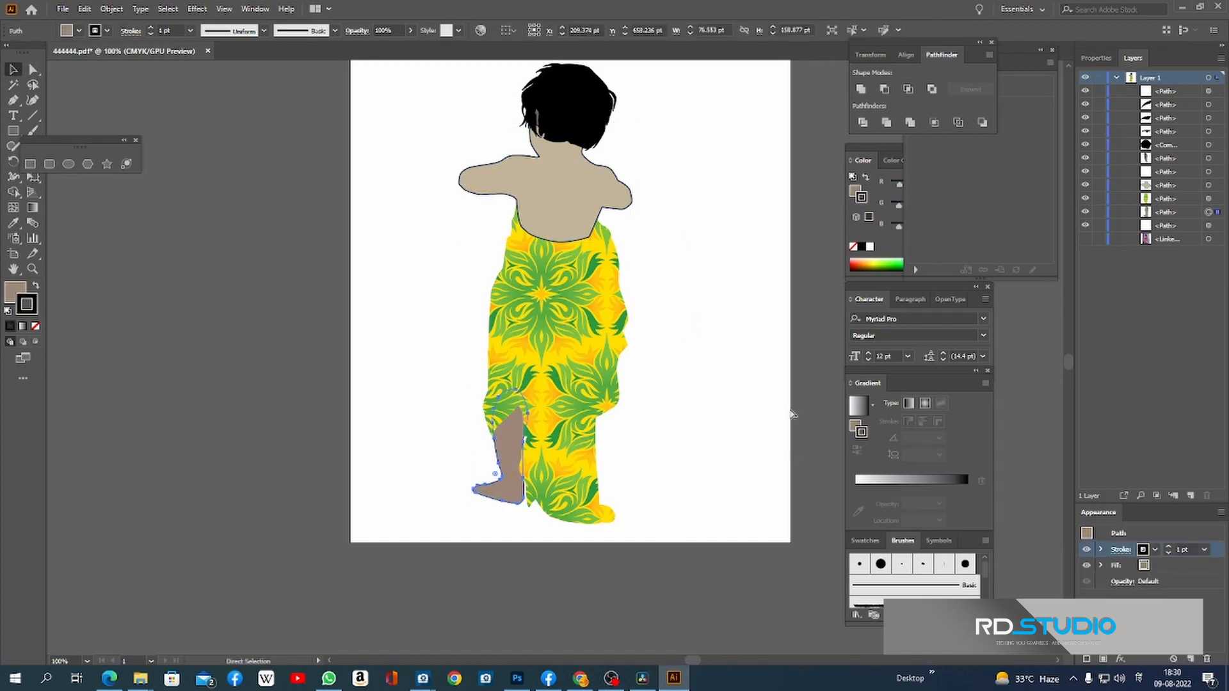
{"action": "left_click", "coordinate": [557, 320]}
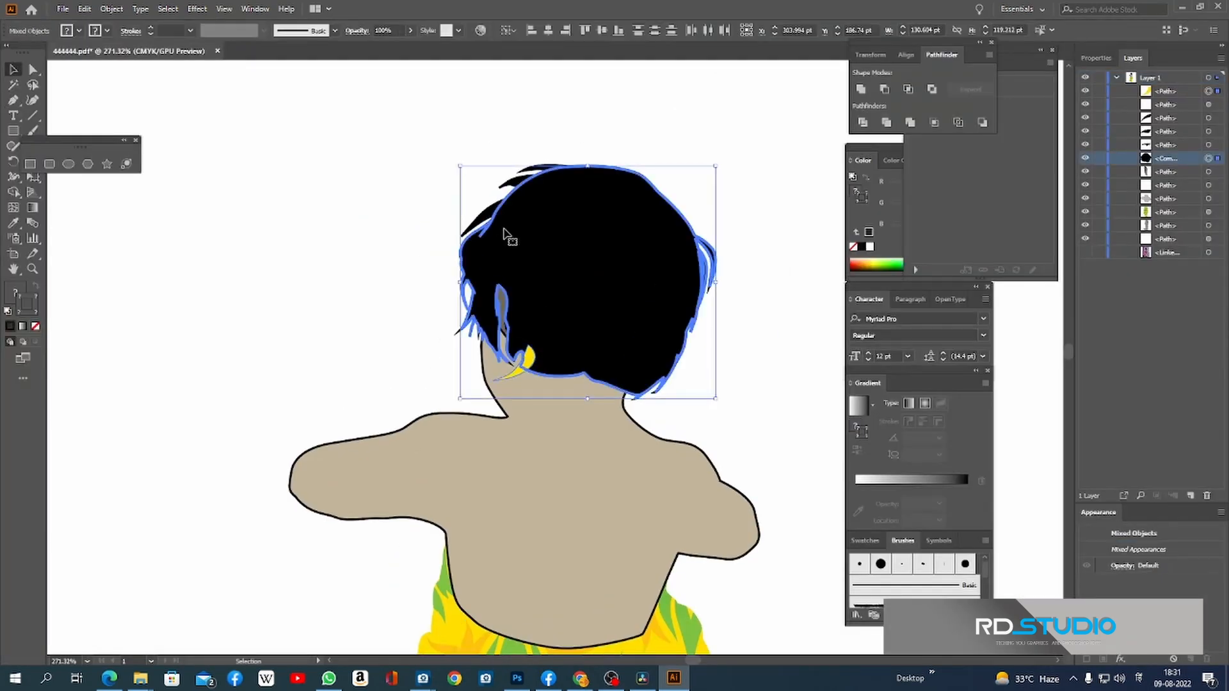
Step: Draw pointed yellow hair strands hanging at the right side of the nape with the Pen tool
{"action": "key", "text": "p"}
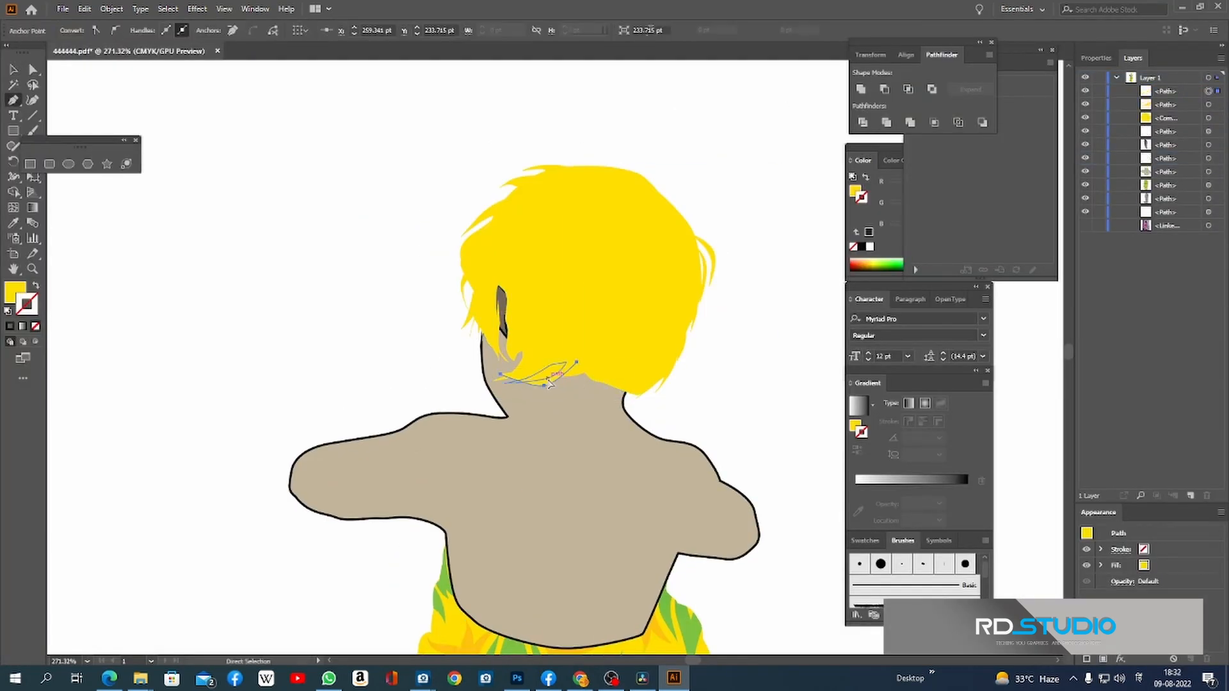
{"action": "left_click", "coordinate": [588, 354], "text": "ctrl"}
{"action": "left_click", "coordinate": [600, 363]}
{"action": "left_click", "coordinate": [618, 409]}
{"action": "left_click_drag", "start_coordinate": [614, 409], "coordinate": [648, 433]}
{"action": "left_click", "coordinate": [628, 352]}
{"action": "left_click", "coordinate": [688, 351], "text": "ctrl"}
{"action": "key", "text": "ctrl+g"}
{"action": "left_click", "coordinate": [809, 310], "text": "ctrl"}
Step: Add a strand at the left edge of the hair with the Arc tool and fill it with yellow
{"action": "left_click", "coordinate": [14, 100]}
{"action": "left_click", "coordinate": [32, 100]}
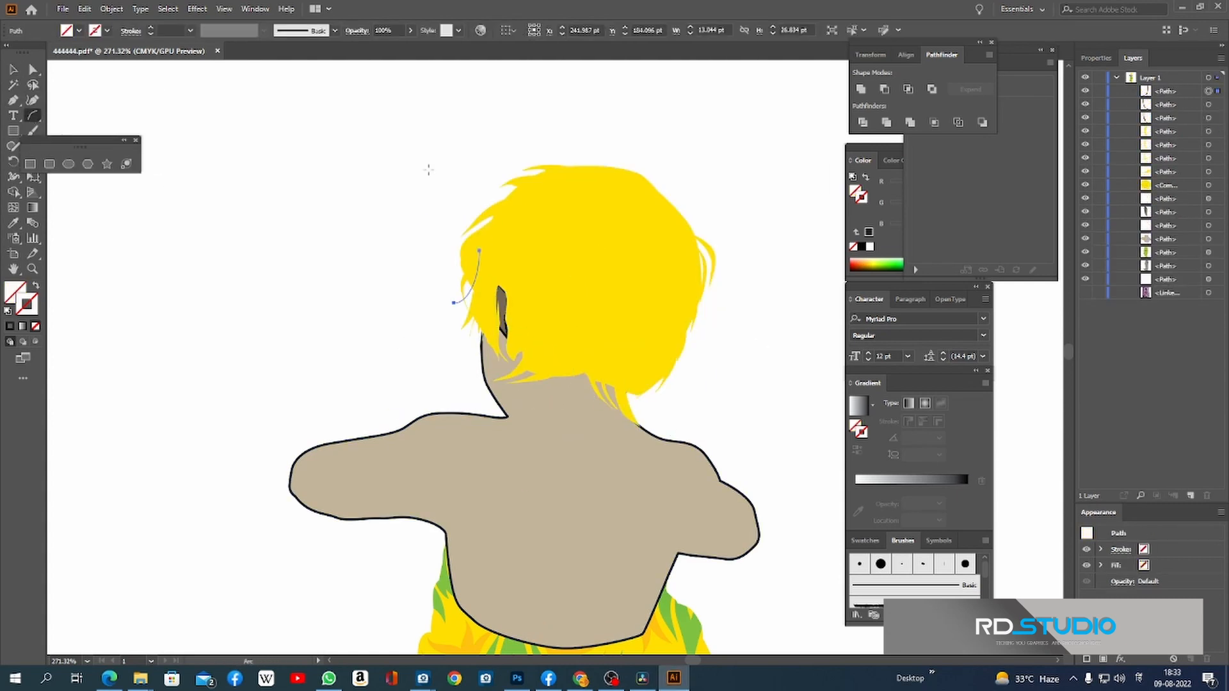
{"action": "left_click", "coordinate": [1155, 565]}
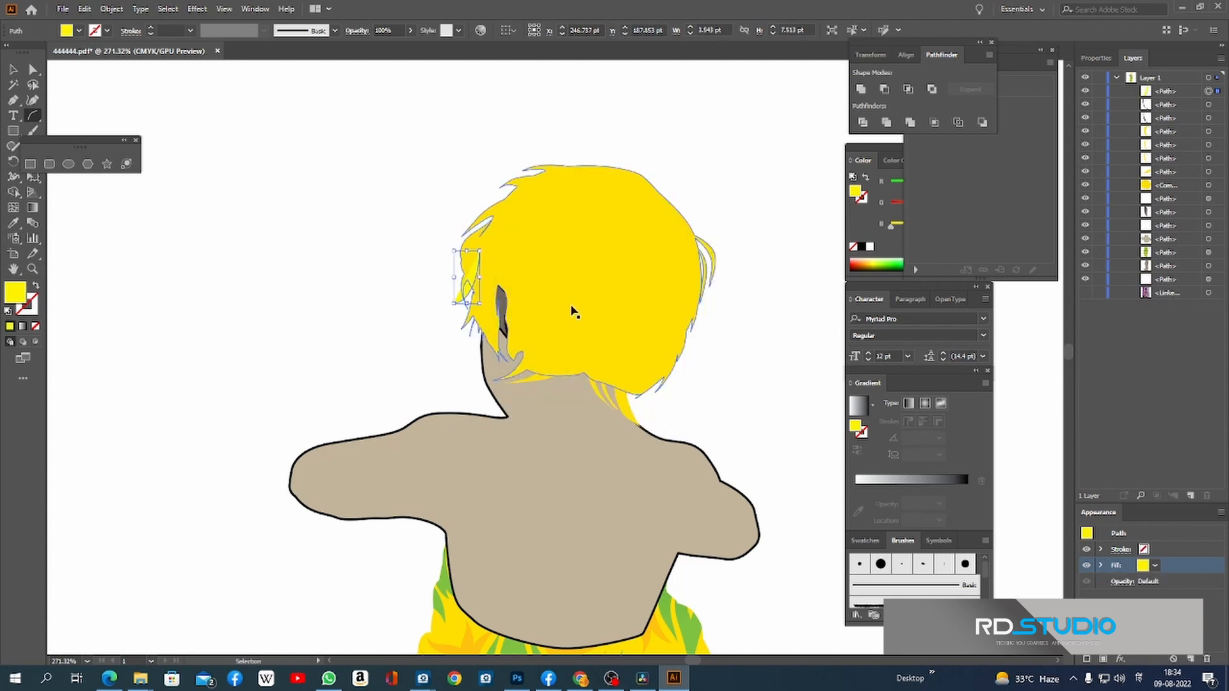
Step: Group the yellow strands with the main hair shape and undo the test move of the group
{"action": "left_click", "coordinate": [611, 400], "text": "shift"}
{"action": "key", "text": "ctrl+g"}
{"action": "left_click_drag", "start_coordinate": [605, 280], "coordinate": [733, 220]}
{"action": "key", "text": "ctrl+z"}
Step: Draw yellow strands over the top and upper right of the hair and group them with it
{"action": "key", "text": "p"}
{"action": "left_click", "coordinate": [569, 173]}
{"action": "left_click_drag", "start_coordinate": [611, 151], "coordinate": [637, 159]}
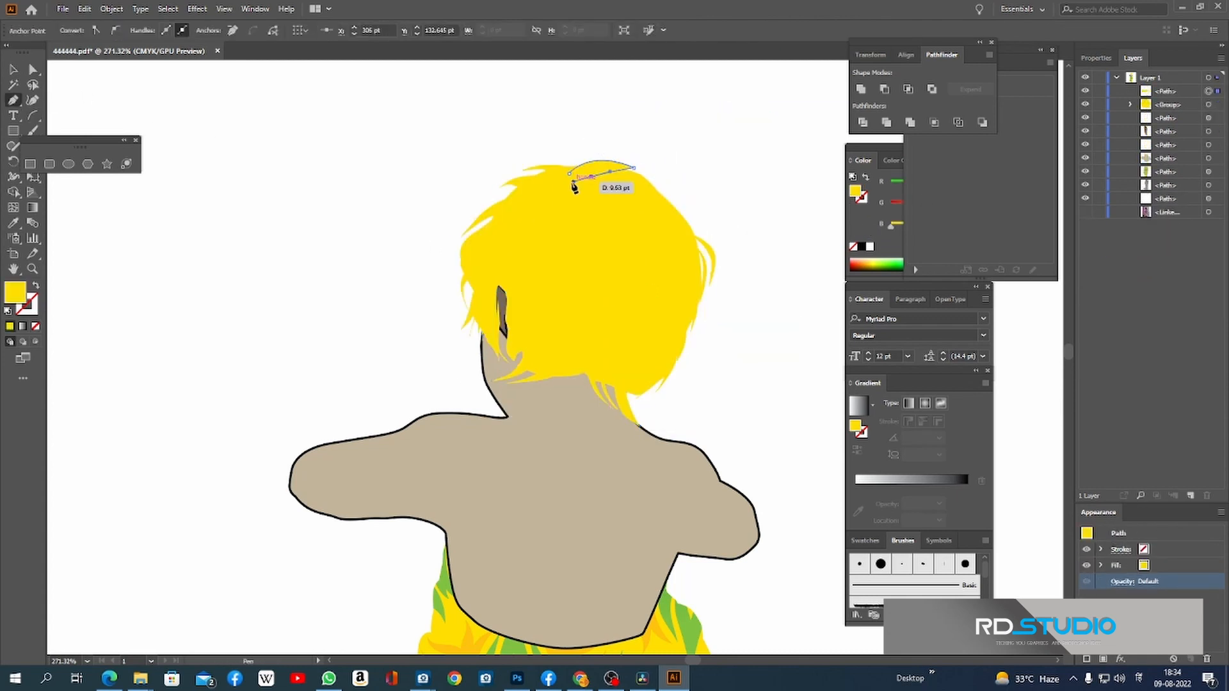
{"action": "left_click", "coordinate": [666, 200]}
{"action": "left_click_drag", "start_coordinate": [707, 219], "coordinate": [723, 223]}
{"action": "key", "text": "v"}
{"action": "left_click", "coordinate": [620, 173], "text": "shift"}
{"action": "key", "text": "ctrl+g"}
Step: Draw two yellow tufts sticking up from the crown and group them with the hair
{"action": "key", "text": "p"}
{"action": "left_click", "coordinate": [574, 167]}
{"action": "left_click_drag", "start_coordinate": [611, 139], "coordinate": [625, 139]}
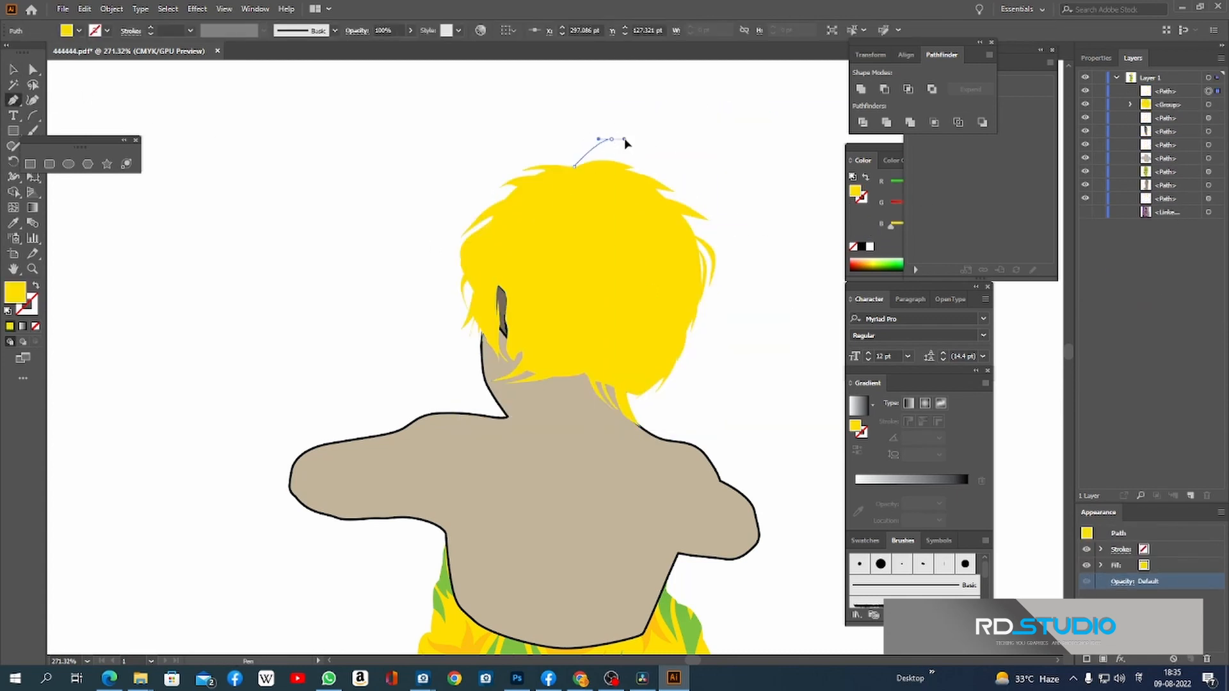
{"action": "left_click_drag", "start_coordinate": [492, 146], "coordinate": [486, 142]}
{"action": "left_click_drag", "start_coordinate": [568, 178], "coordinate": [625, 179]}
{"action": "key", "text": "v"}
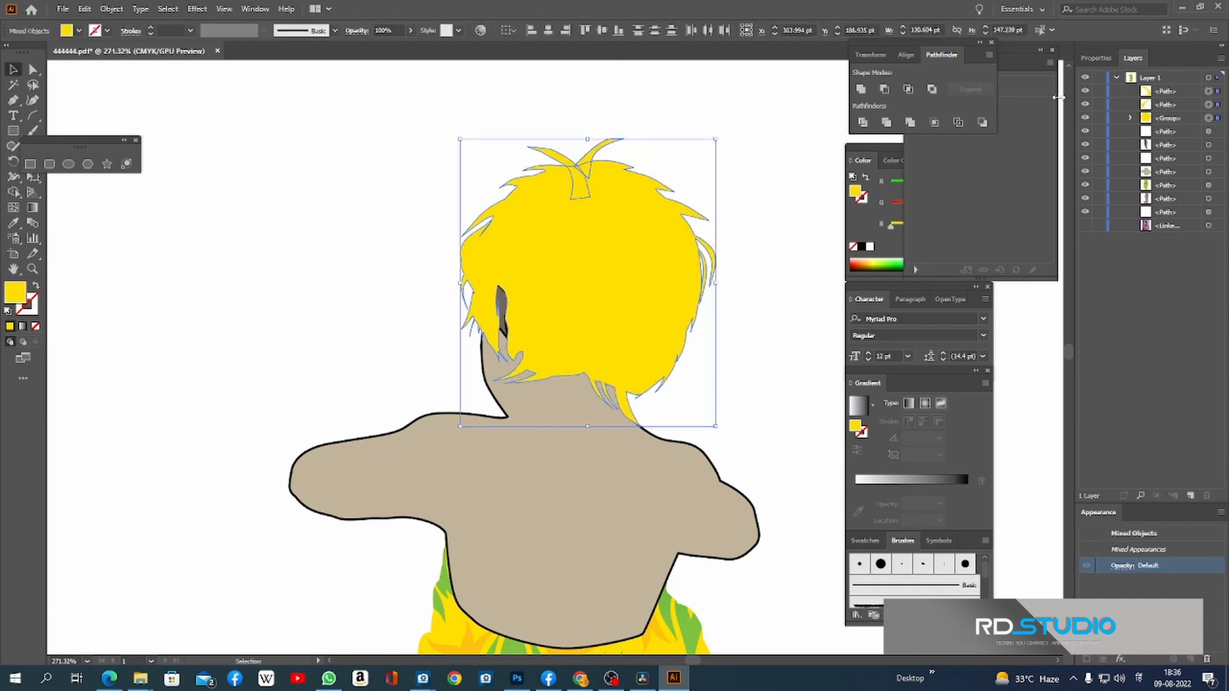
{"action": "key", "text": "ctrl+g"}
Step: Try a large wavy yellow shape across the lower part of the artboard with the Curvature tool
{"action": "key", "text": "ctrl+minus"}
{"action": "key", "text": "ctrl+minus"}
{"action": "left_click", "coordinate": [643, 315]}
{"action": "key", "text": "ctrl+minus"}
{"action": "key", "text": "ctrl+minus"}
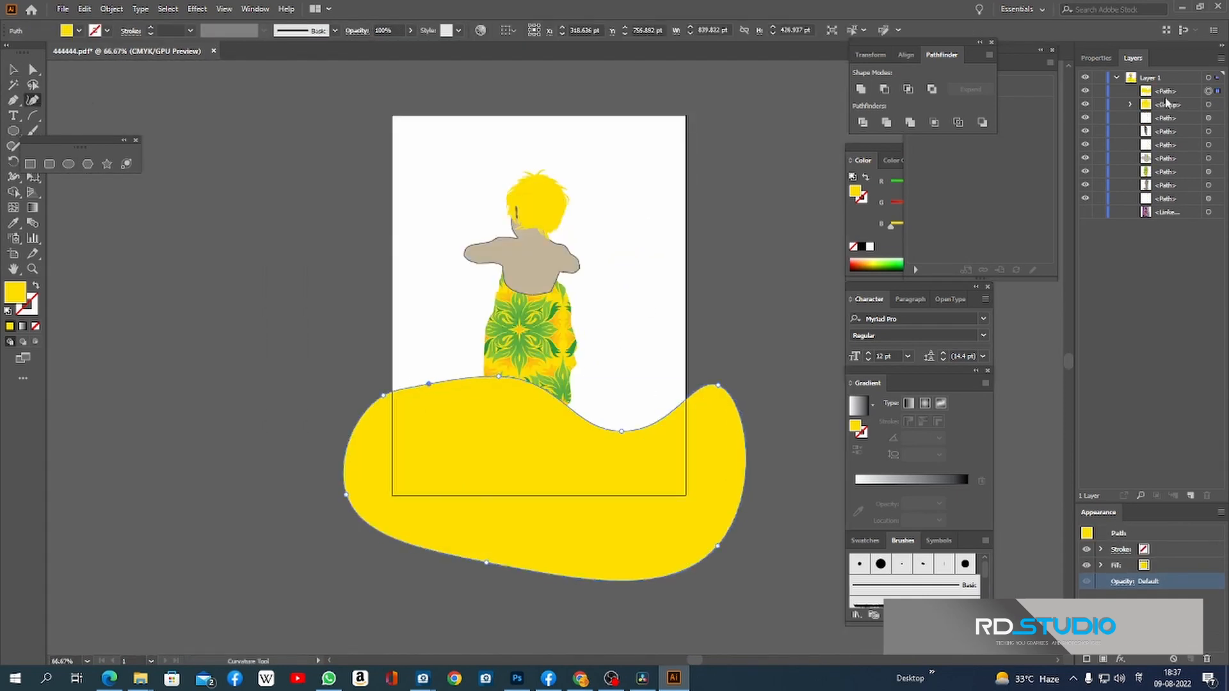
{"action": "key", "text": "m"}
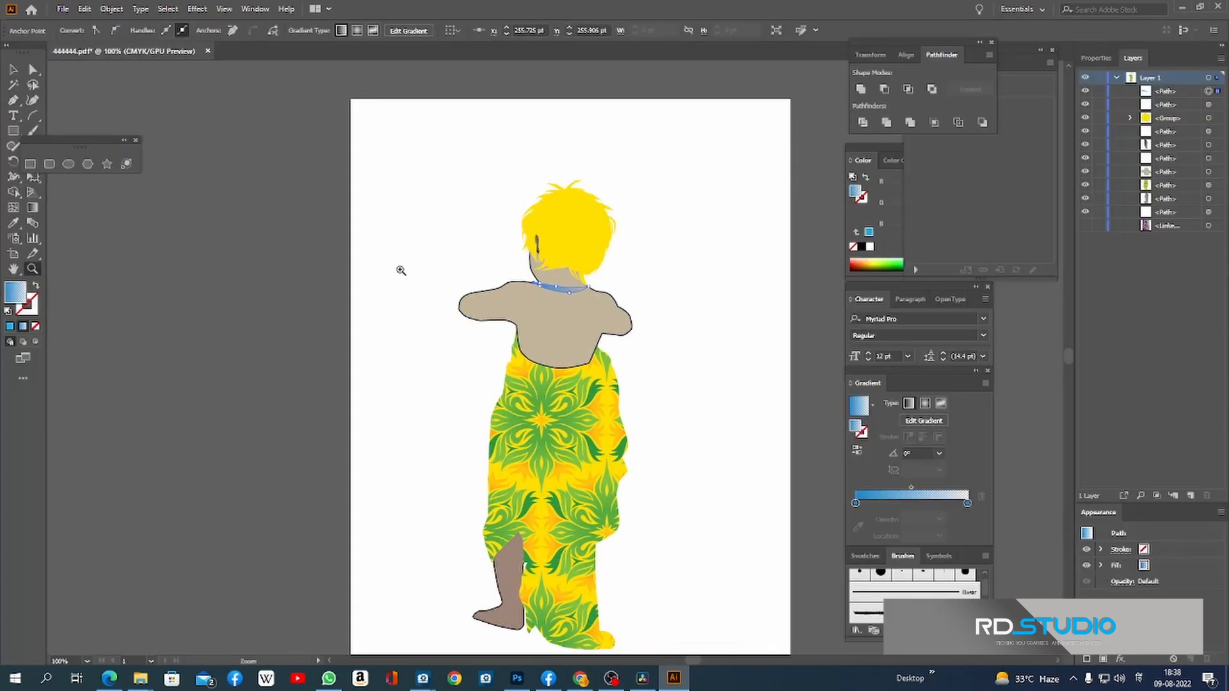
Step: Apply the blue linear gradient fill to the necklace shape and open the gradient for editing
{"action": "scroll", "coordinate": [398, 267], "scroll_direction": "up", "scroll_amount": 5}
{"action": "key", "text": "period"}
{"action": "left_click", "coordinate": [417, 34]}
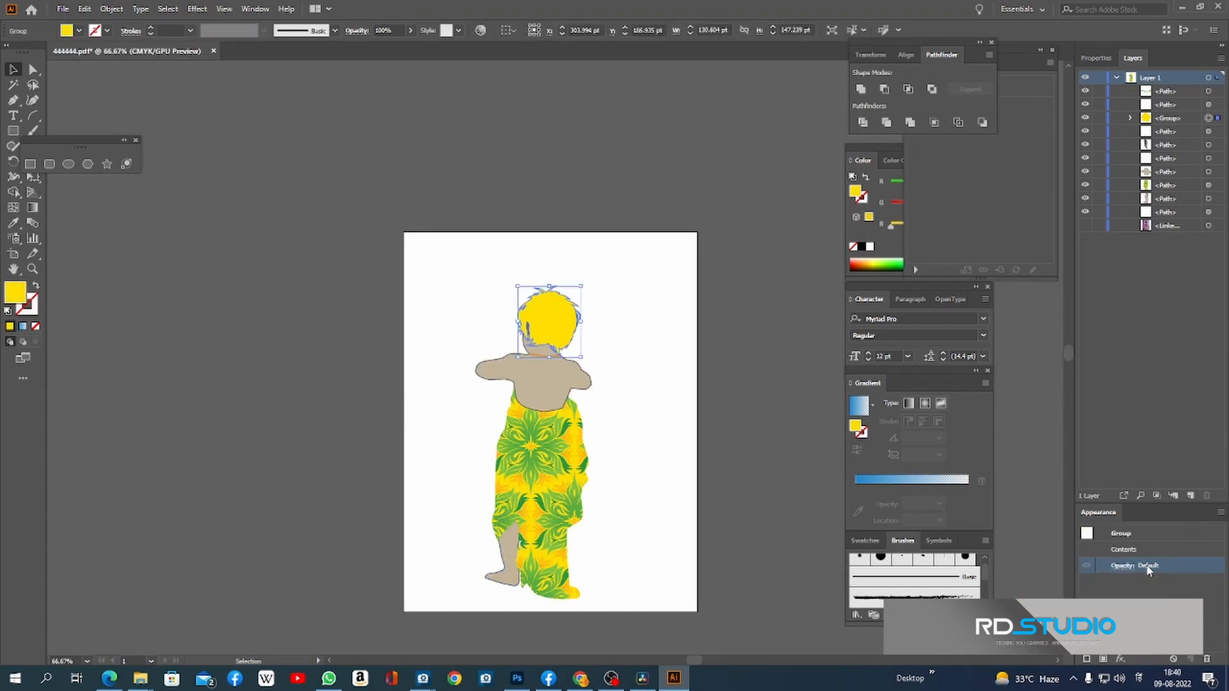
{"action": "left_click", "coordinate": [1120, 567]}
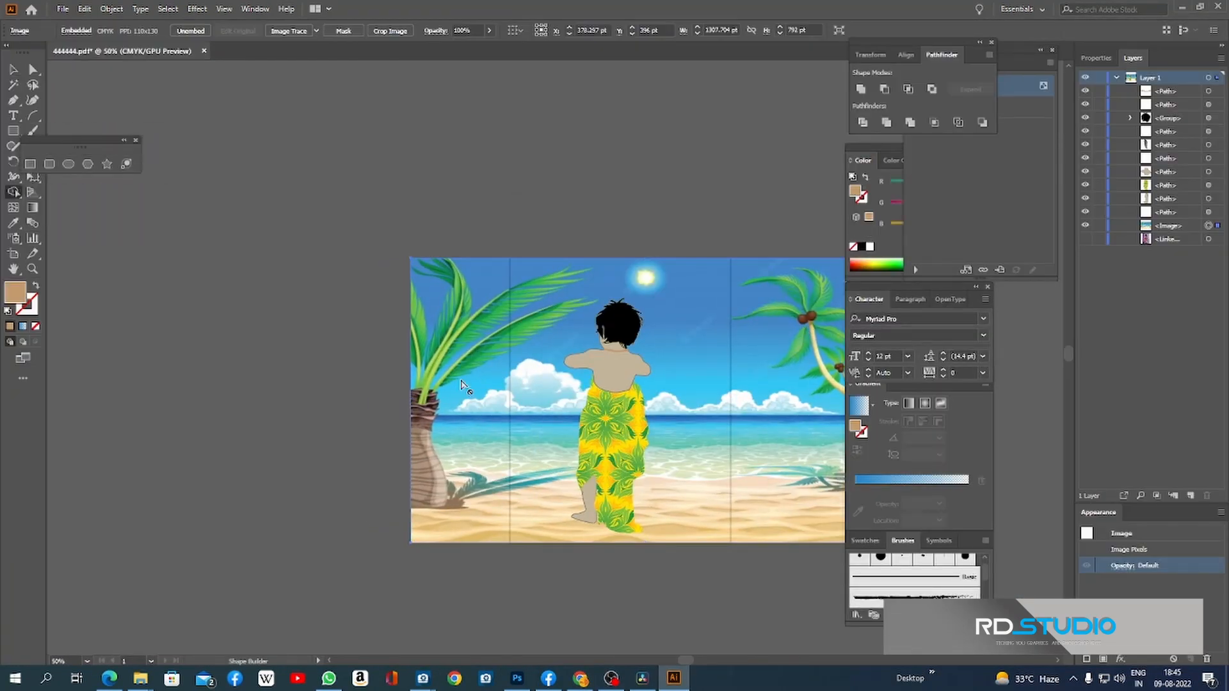
{"action": "left_click", "coordinate": [33, 115]}
{"action": "left_click", "coordinate": [32, 176]}
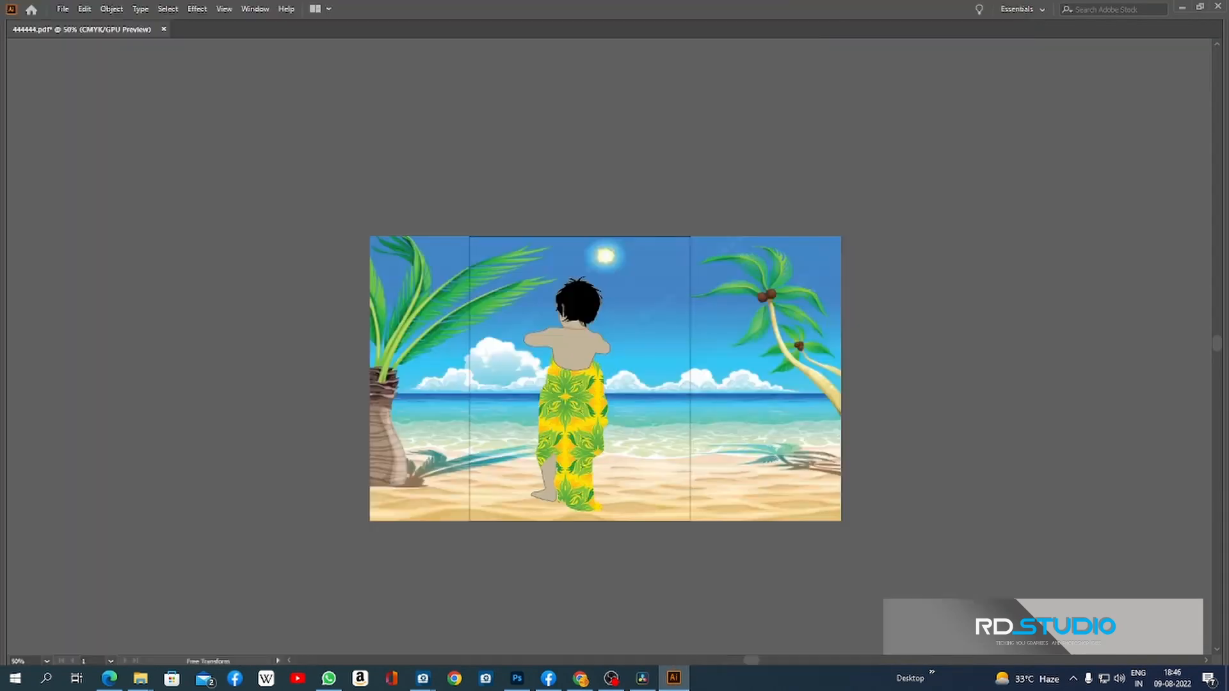
Step: Switch to Photoshop and open the PDF of the cartoon figure from Local Disk (D:)
{"action": "left_click", "coordinate": [517, 678]}
{"action": "left_click", "coordinate": [344, 404]}
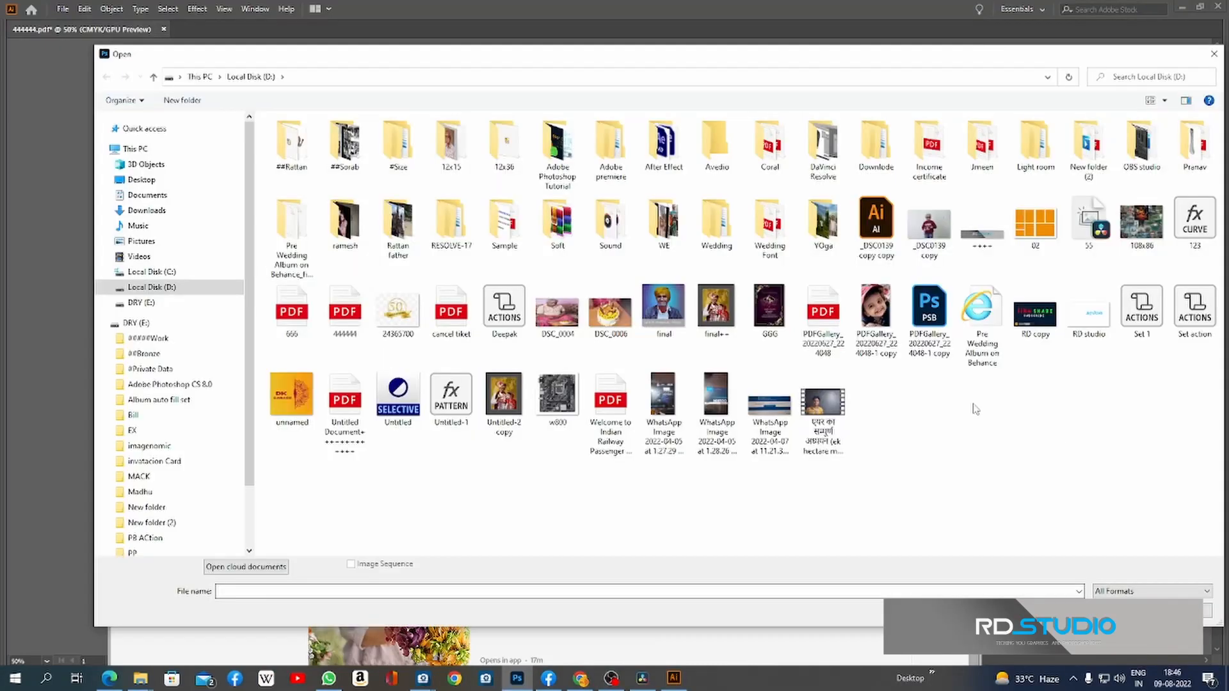
{"action": "key", "text": "Return"}
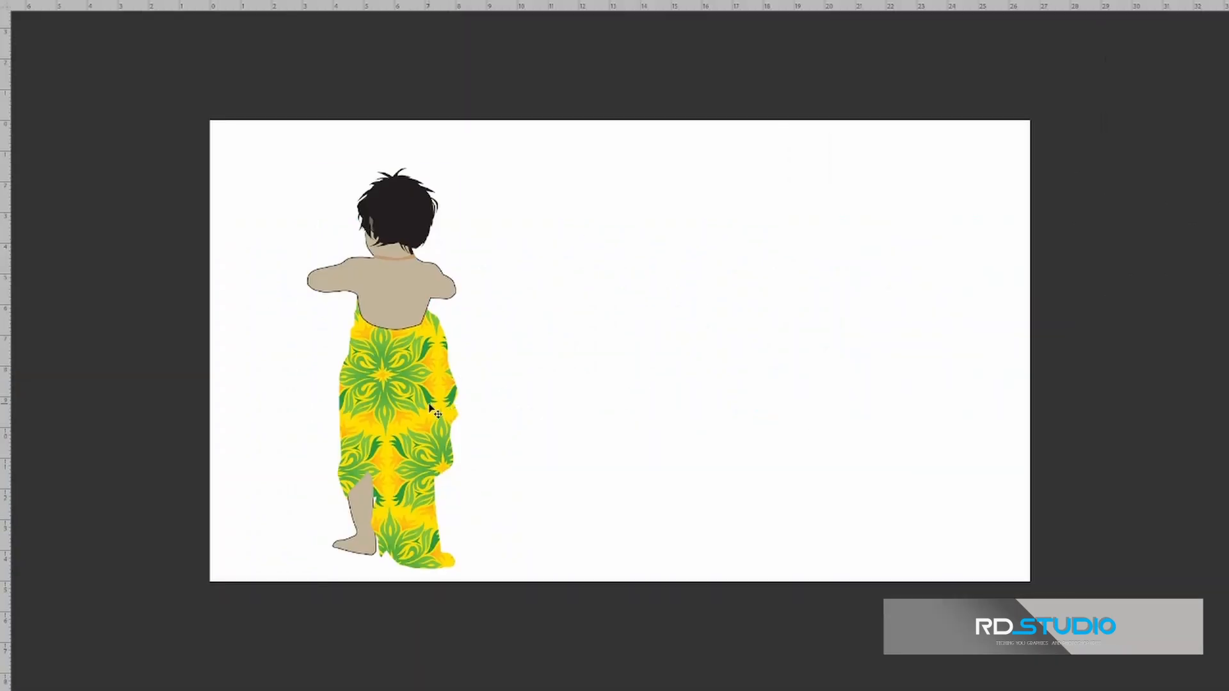
Step: Move the cartoon figure towards the left edge of the white canvas and view the document full screen
{"action": "left_click_drag", "start_coordinate": [431, 408], "coordinate": [405, 402]}
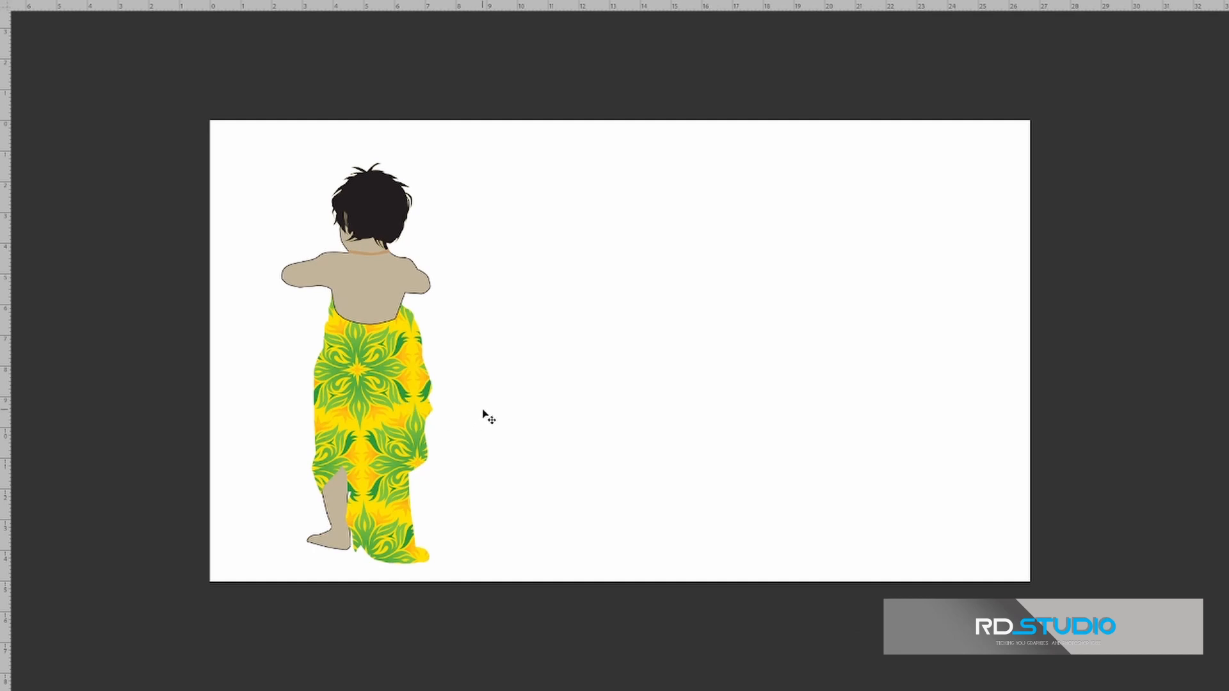
{"action": "left_click_drag", "start_coordinate": [396, 394], "coordinate": [383, 395]}
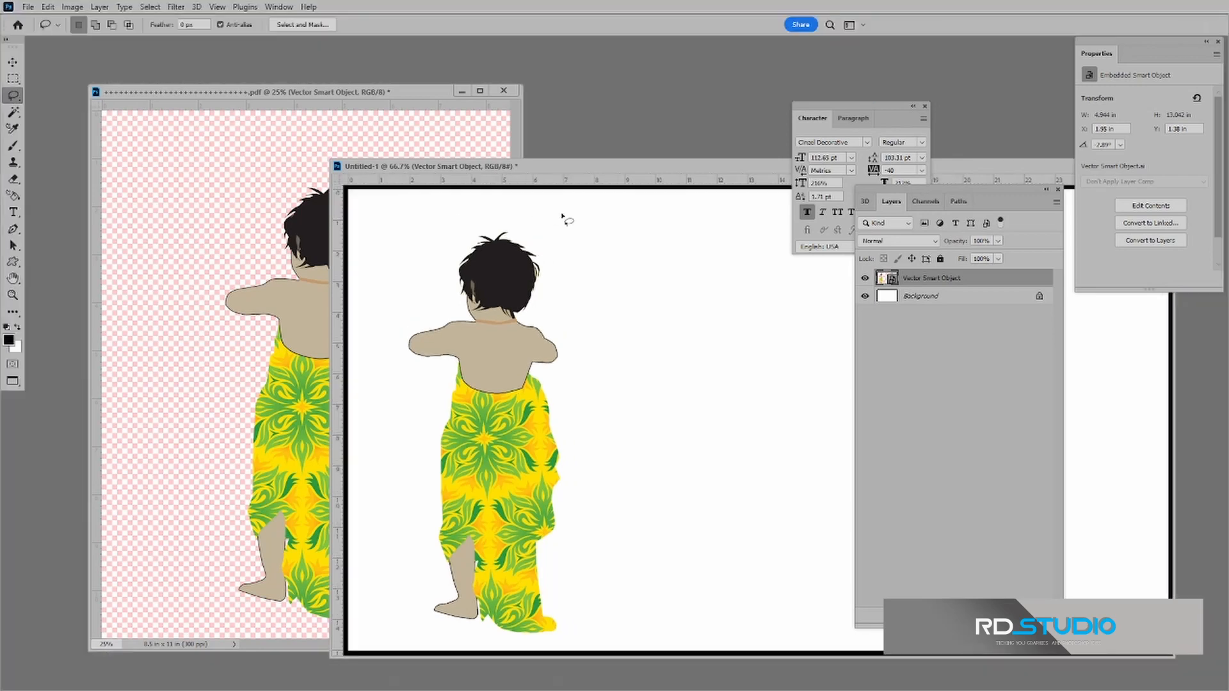
{"action": "key", "text": "f"}
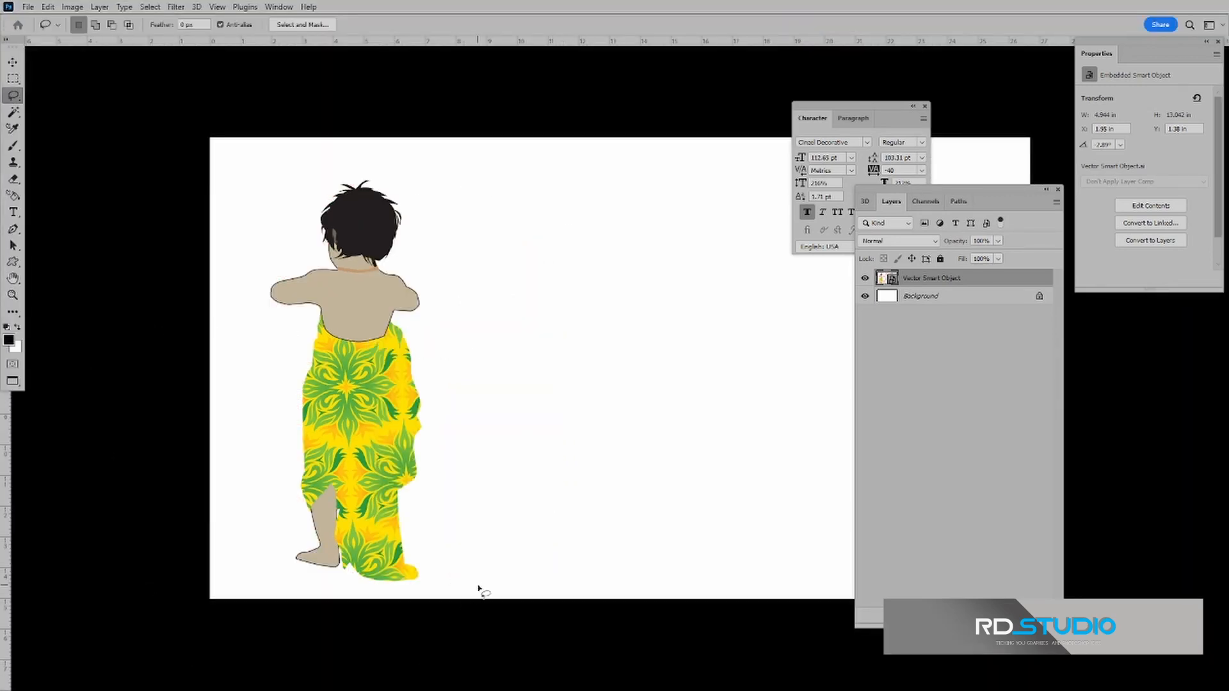
Step: Place the beach picture with the palm tree behind the cartoon figure
{"action": "key", "text": "super"}
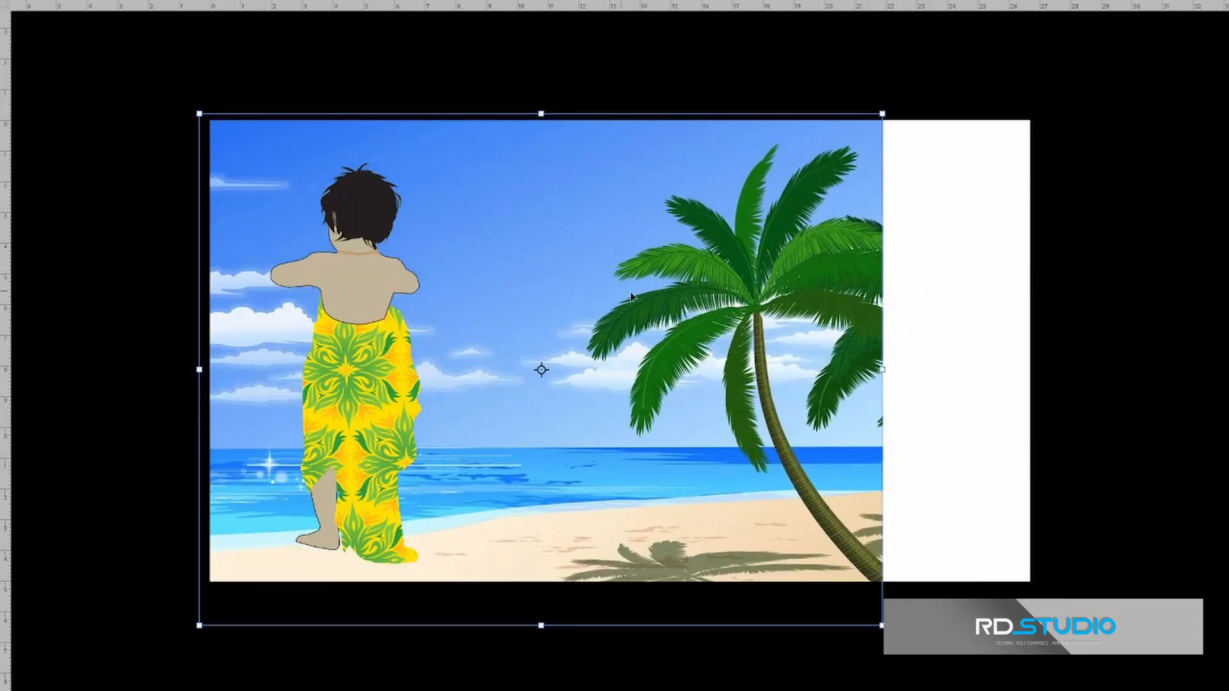
{"action": "key", "text": "Return"}
{"action": "left_click_drag", "start_coordinate": [422, 435], "coordinate": [419, 417]}
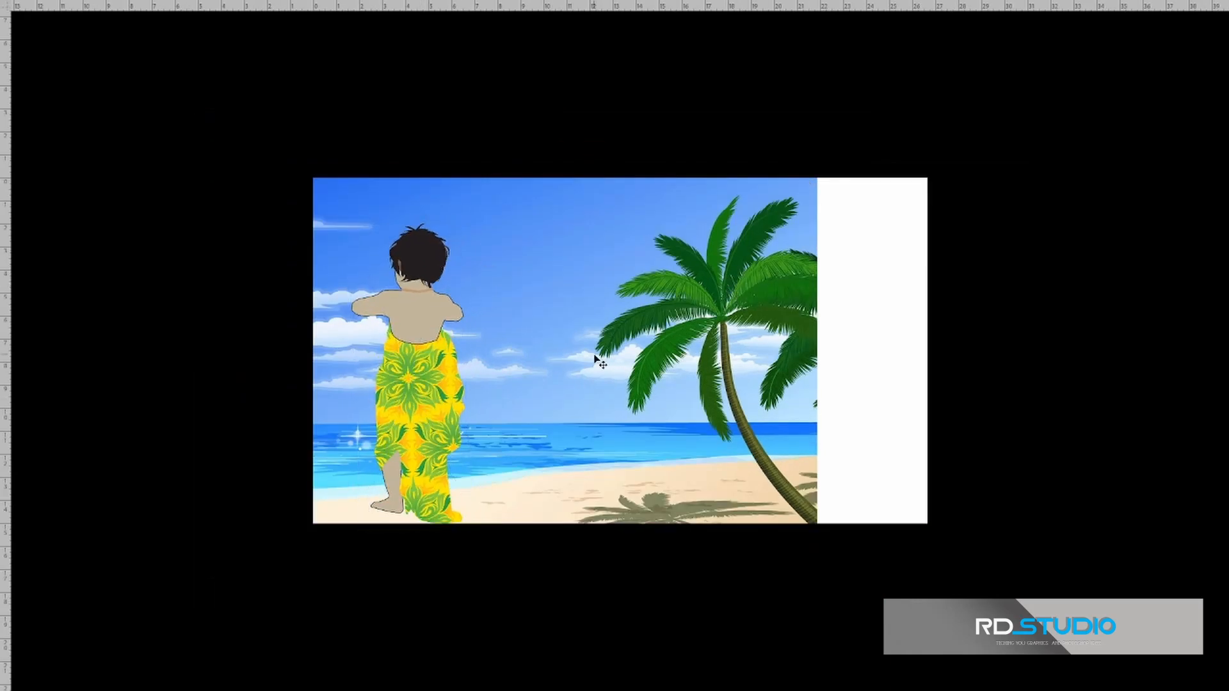
Step: Scale the beach picture up to cover the whole canvas and move the figure onto the sand below the palm
{"action": "key", "text": "ctrl+t"}
{"action": "left_click_drag", "start_coordinate": [818, 173], "coordinate": [940, 109]}
{"action": "key", "text": "Return"}
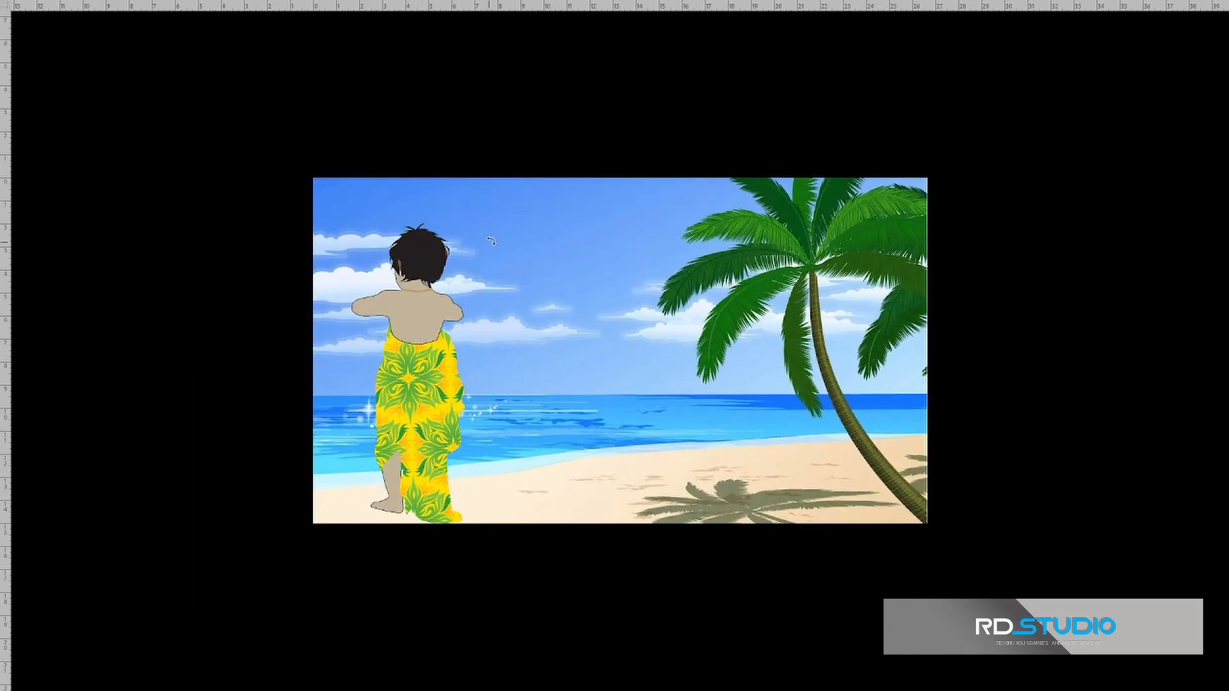
{"action": "left_click_drag", "start_coordinate": [416, 282], "coordinate": [786, 438]}
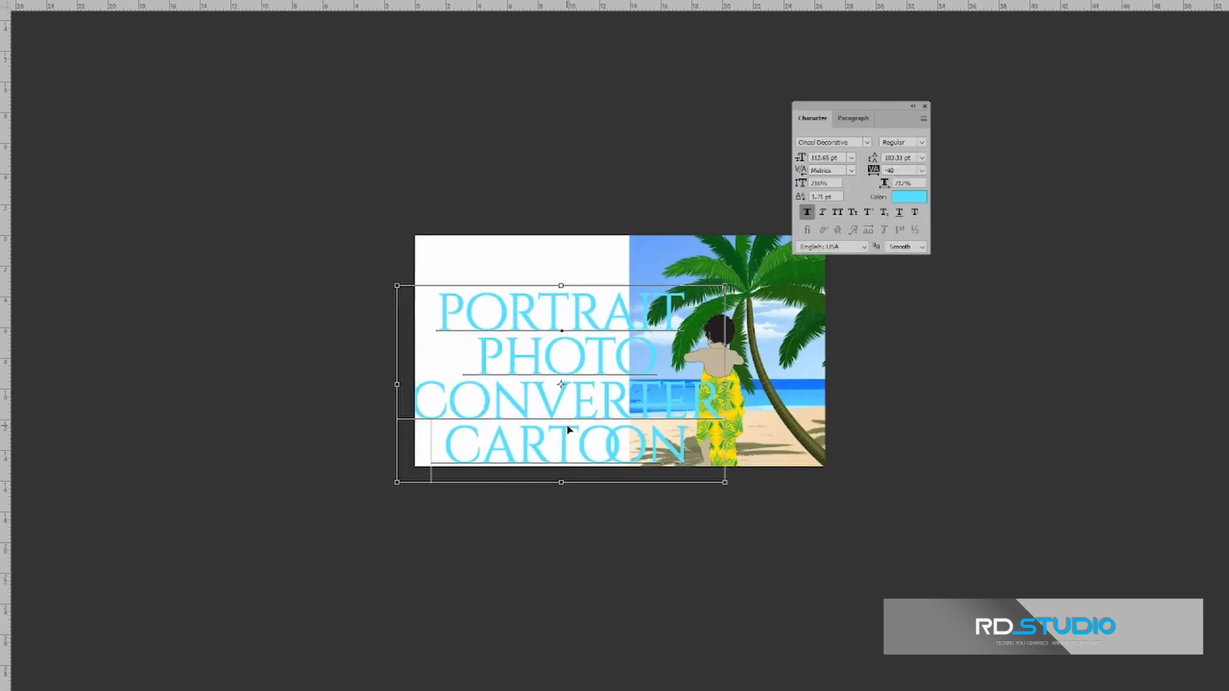
Step: Scale down the PORTRAIT PHOTO CONVERTER CARTOON title to fit the white area beside the beach picture
{"action": "left_click_drag", "start_coordinate": [725, 483], "coordinate": [656, 433]}
{"action": "left_click_drag", "start_coordinate": [655, 286], "coordinate": [586, 325]}
{"action": "key", "text": "Return"}
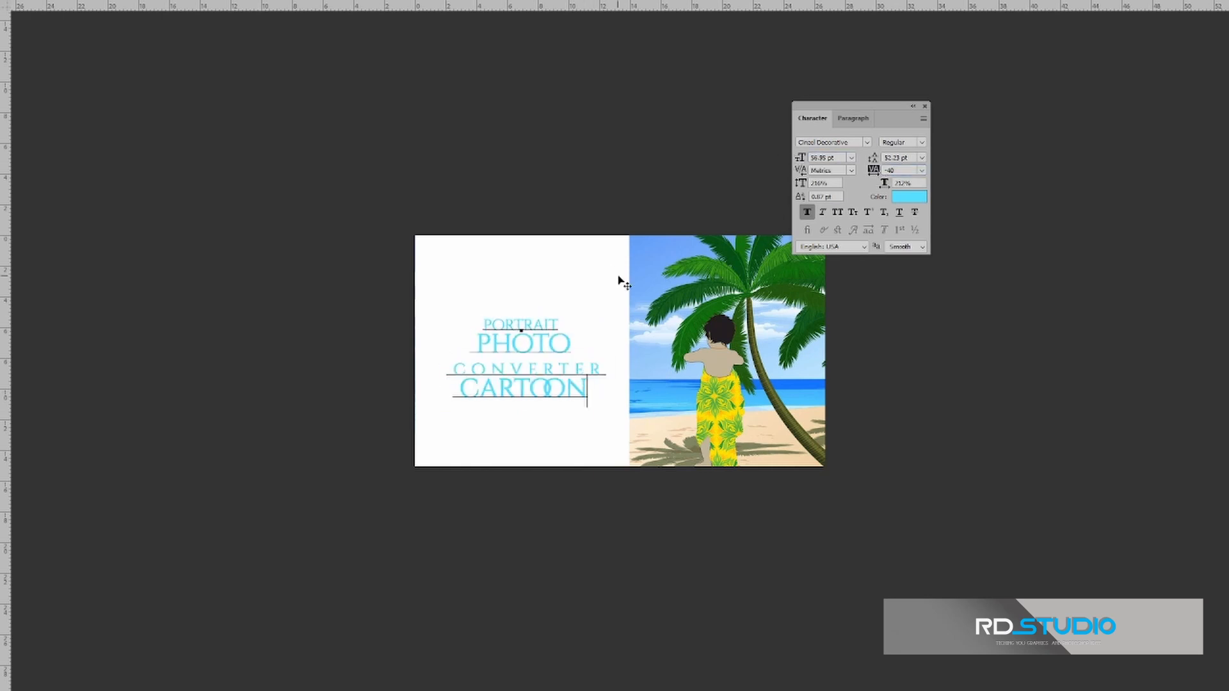
Step: Move the title up and enlarge it to span most of the white area's width
{"action": "left_click_drag", "start_coordinate": [619, 277], "coordinate": [613, 236]}
{"action": "key", "text": "ctrl+t"}
{"action": "left_click_drag", "start_coordinate": [599, 359], "coordinate": [621, 372]}
{"action": "left_click_drag", "start_coordinate": [536, 329], "coordinate": [545, 363]}
{"action": "key", "text": "Return"}
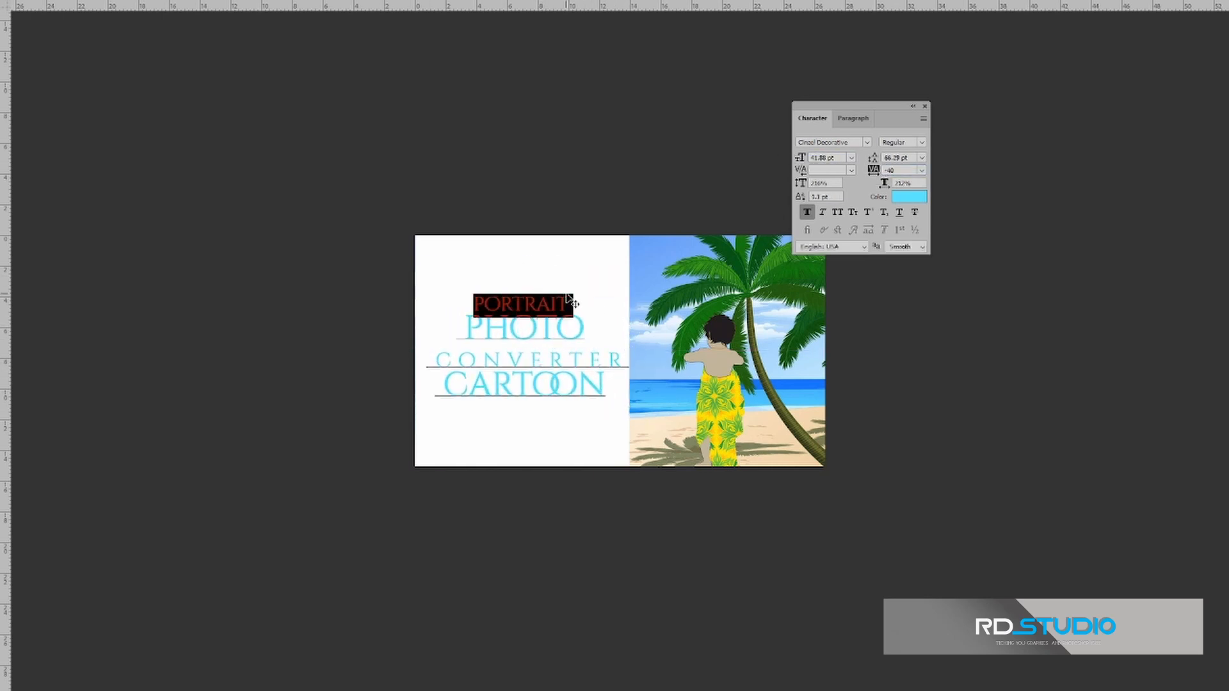
Step: Change the text colour of the word PORTRAIT to green
{"action": "left_click", "coordinate": [909, 196]}
{"action": "left_click", "coordinate": [877, 327]}
{"action": "left_click", "coordinate": [909, 478]}
{"action": "left_click", "coordinate": [1164, 316]}
Step: Change the text colour of the word CONVERTER to purple and nudge the title slightly
{"action": "double_click", "coordinate": [498, 343]}
{"action": "left_click", "coordinate": [908, 197]}
{"action": "left_click", "coordinate": [1013, 351]}
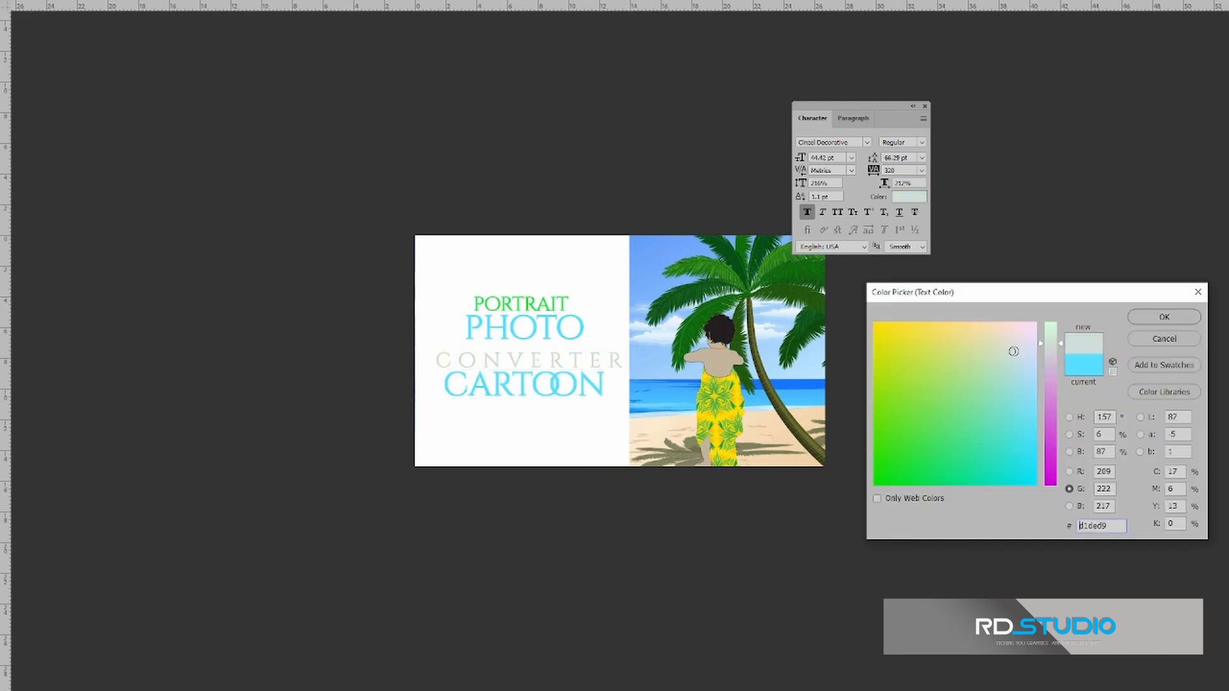
{"action": "left_click", "coordinate": [1050, 434]}
{"action": "left_click", "coordinate": [983, 378]}
{"action": "left_click", "coordinate": [1163, 316]}
{"action": "key", "text": "ctrl+Return"}
{"action": "left_click_drag", "start_coordinate": [561, 337], "coordinate": [558, 336]}
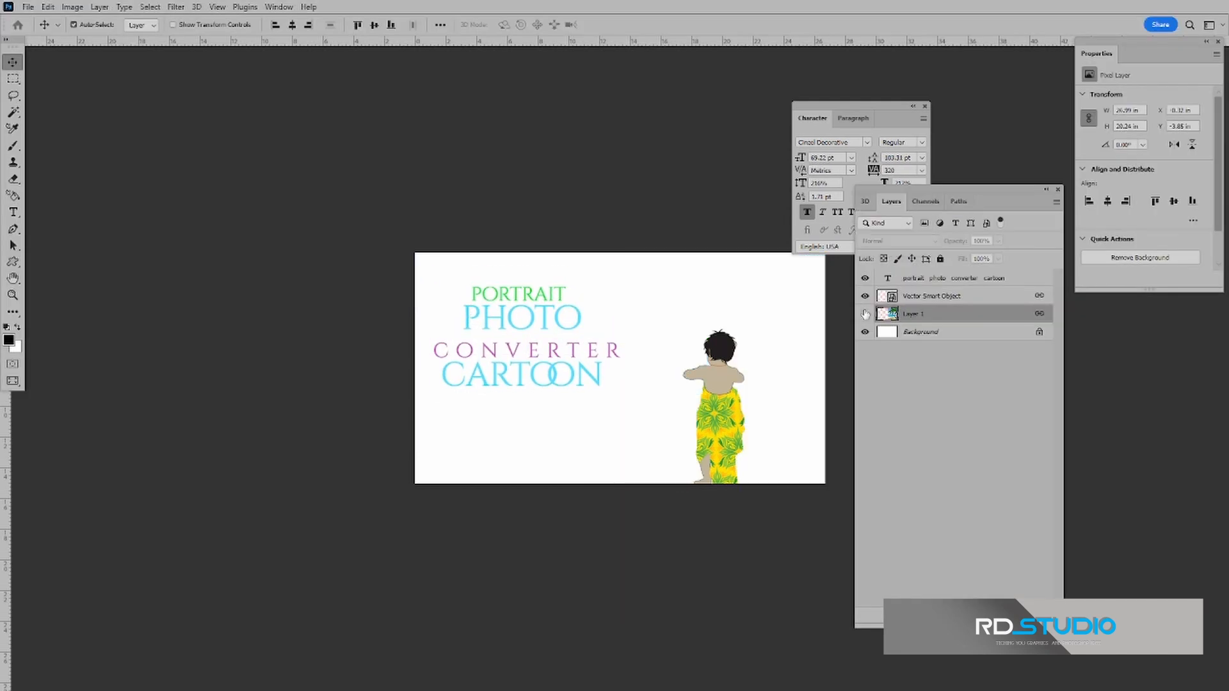
Step: Shift the cartoon figure up and to the right so its feet lie within the canvas
{"action": "key", "text": "ctrl+t"}
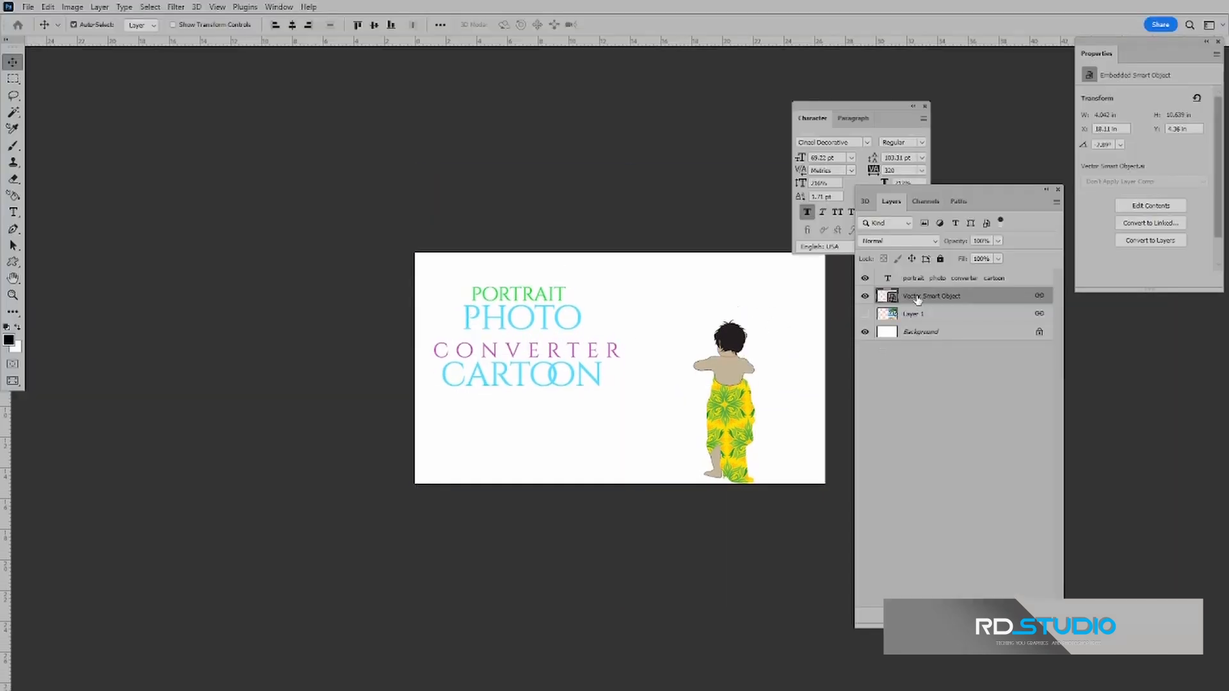
Step: Enlarge the cartoon figure to nearly the full canvas height and shift the title down and right towards it
{"action": "left_click_drag", "start_coordinate": [755, 302], "coordinate": [774, 255]}
{"action": "left_click_drag", "start_coordinate": [736, 359], "coordinate": [742, 350]}
{"action": "key", "text": "Return"}
{"action": "left_click_drag", "start_coordinate": [532, 332], "coordinate": [581, 364]}
{"action": "left_click_drag", "start_coordinate": [736, 308], "coordinate": [723, 305]}
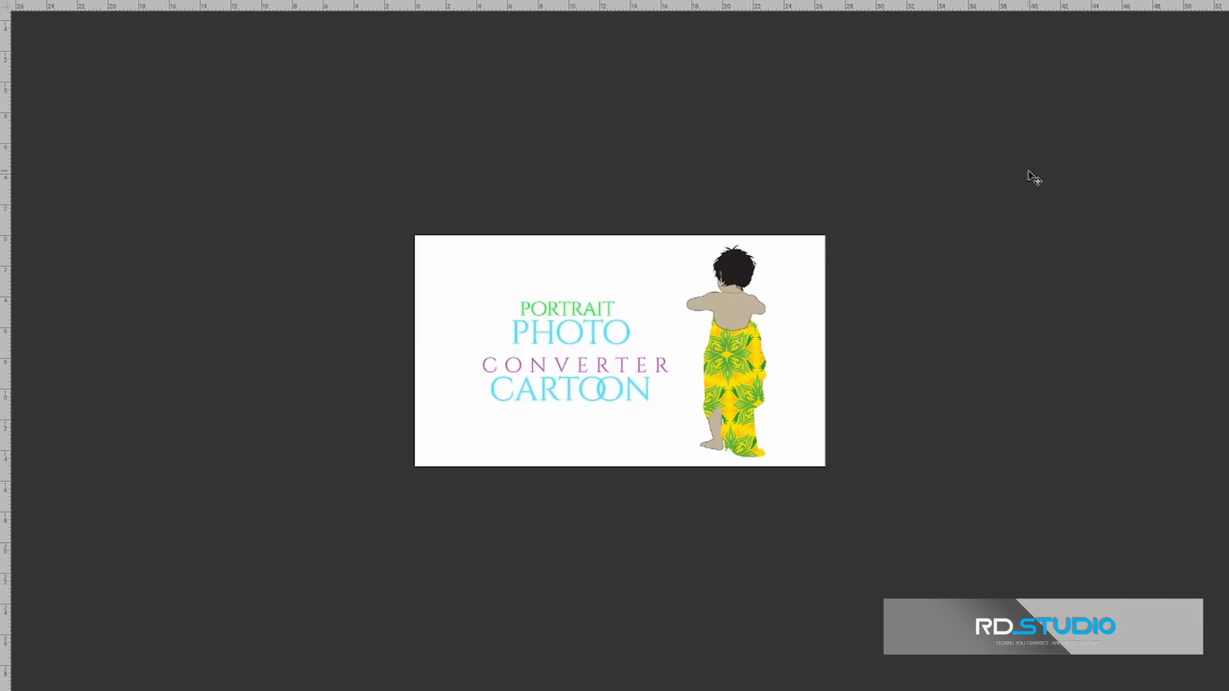
Step: Move the title and the Adobe Illustrator subtitle up on the canvas and save the document
{"action": "key", "text": "f"}
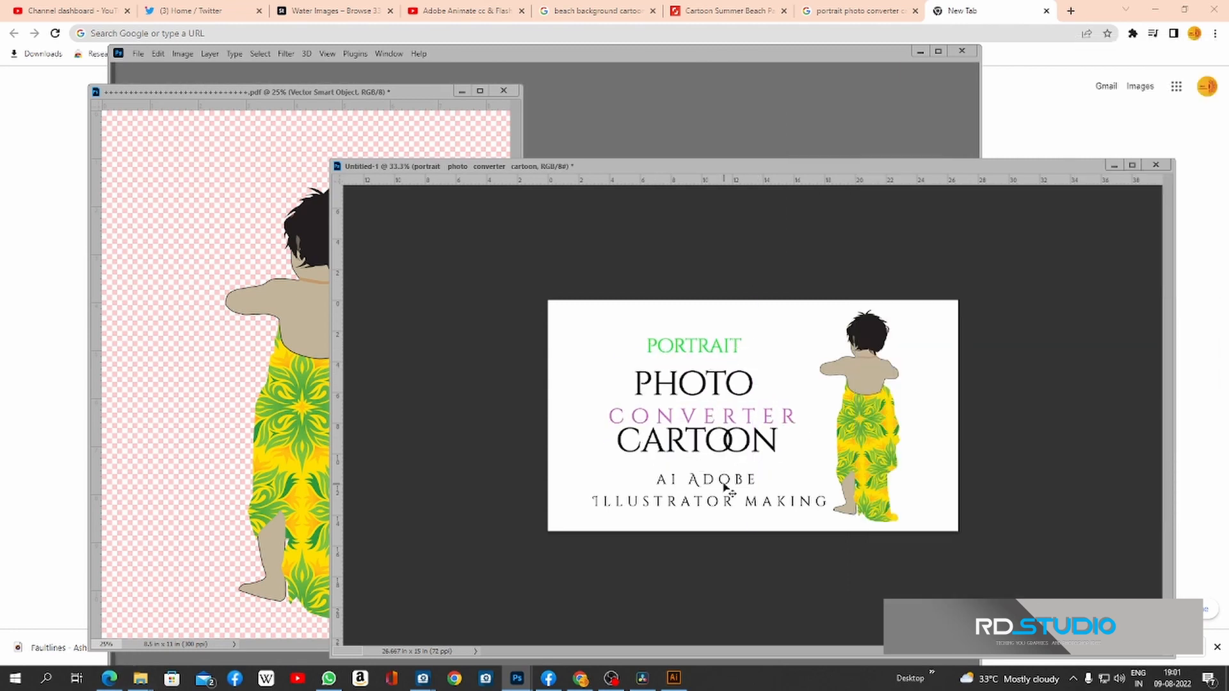
{"action": "left_click_drag", "start_coordinate": [725, 485], "coordinate": [692, 467]}
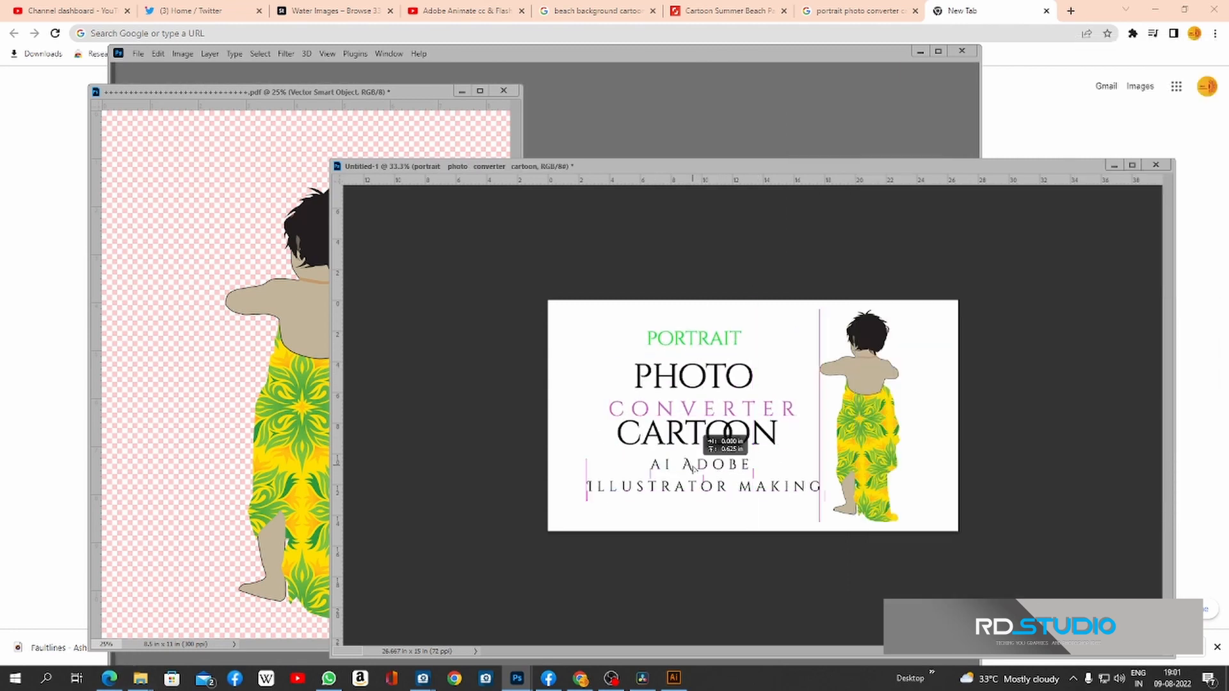
{"action": "key", "text": "ctrl+s"}
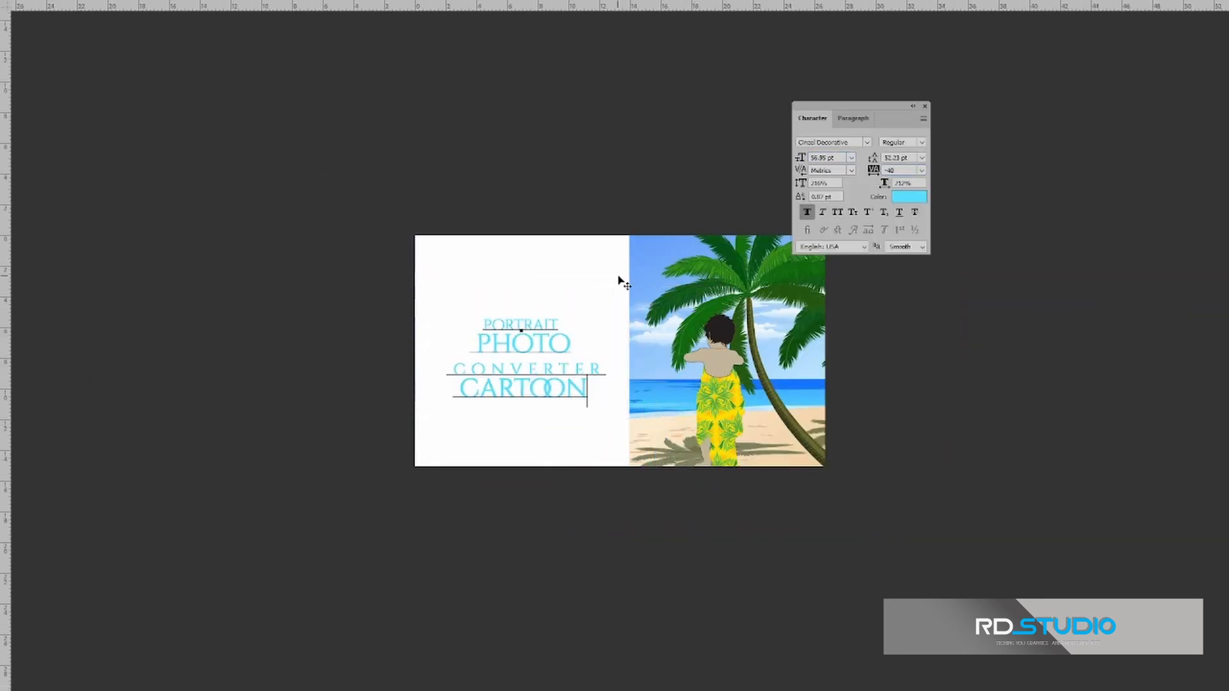
Step: Enlarge the four-line title to span most of the white area's width and reposition it there
{"action": "key", "text": "ctrl+t"}
{"action": "left_click_drag", "start_coordinate": [594, 404], "coordinate": [625, 373]}
{"action": "left_click_drag", "start_coordinate": [534, 329], "coordinate": [543, 361]}
{"action": "key", "text": "Return"}
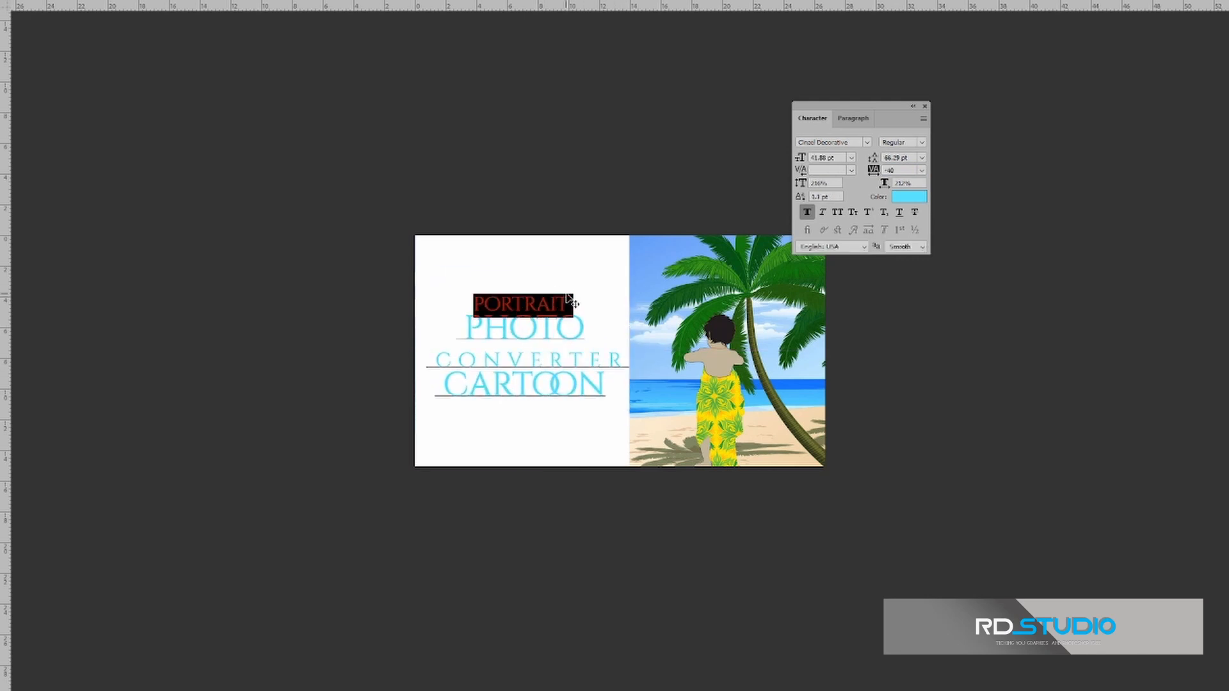
Step: Change the text colour of the word PORTRAIT to green
{"action": "left_click", "coordinate": [908, 196]}
{"action": "left_click", "coordinate": [907, 350]}
{"action": "left_click", "coordinate": [914, 474]}
{"action": "key", "text": "Return"}
Step: Change the text colour of the word CONVERTER to purple and move the title up
{"action": "left_click", "coordinate": [909, 196]}
{"action": "left_click", "coordinate": [1021, 391]}
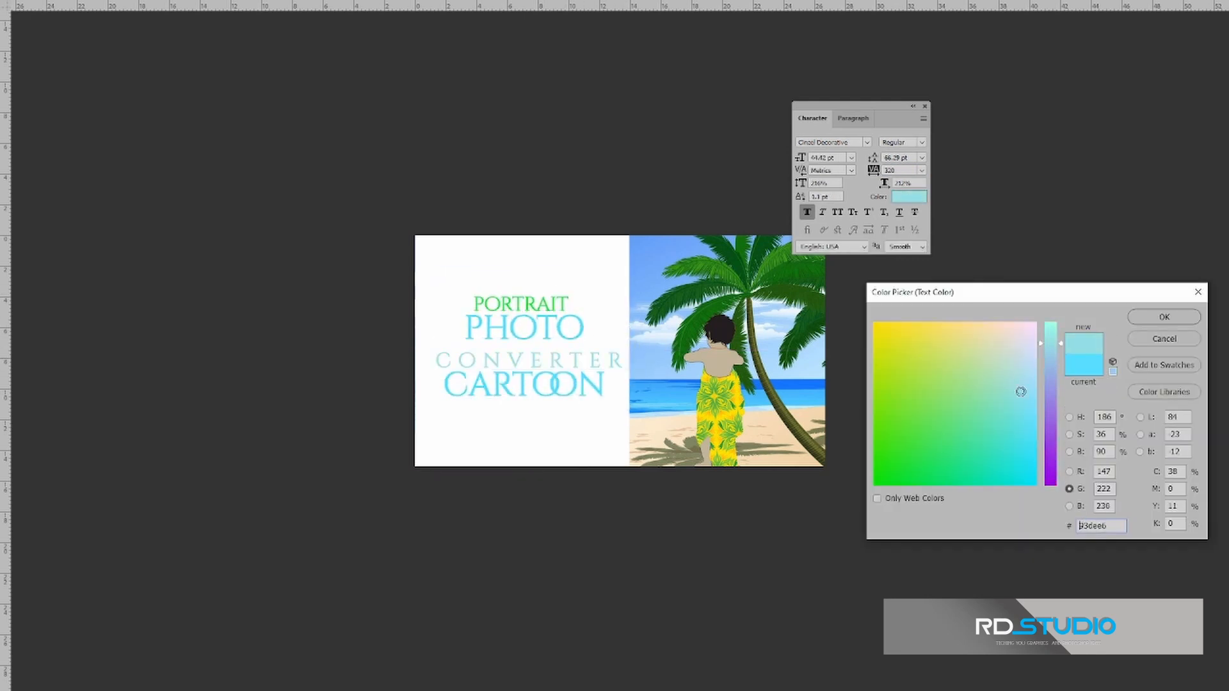
{"action": "left_click", "coordinate": [1009, 380]}
{"action": "left_click", "coordinate": [1051, 419]}
{"action": "left_click", "coordinate": [986, 368]}
{"action": "key", "text": "Return"}
{"action": "key", "text": "ctrl+Return"}
{"action": "key", "text": "v"}
{"action": "left_click_drag", "start_coordinate": [611, 387], "coordinate": [609, 360]}
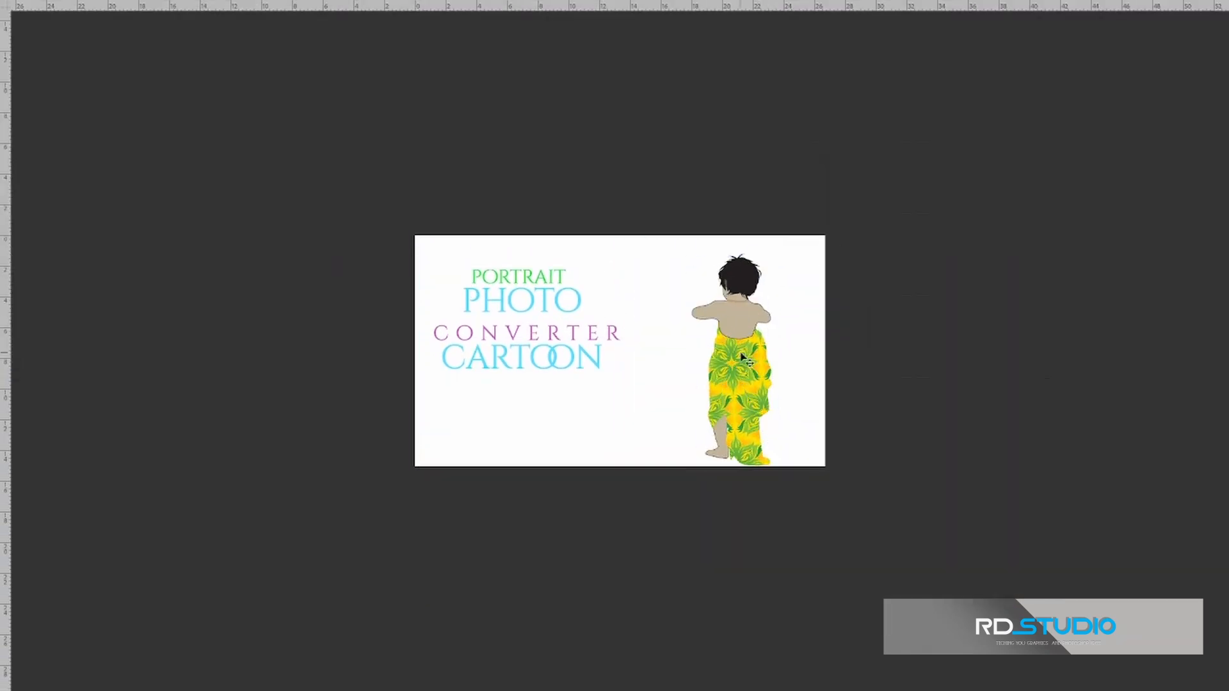
Step: Nudge the cartoon figure up and slightly left, and move the title down and right towards it
{"action": "left_click_drag", "start_coordinate": [741, 354], "coordinate": [747, 346]}
{"action": "left_click_drag", "start_coordinate": [574, 331], "coordinate": [623, 362]}
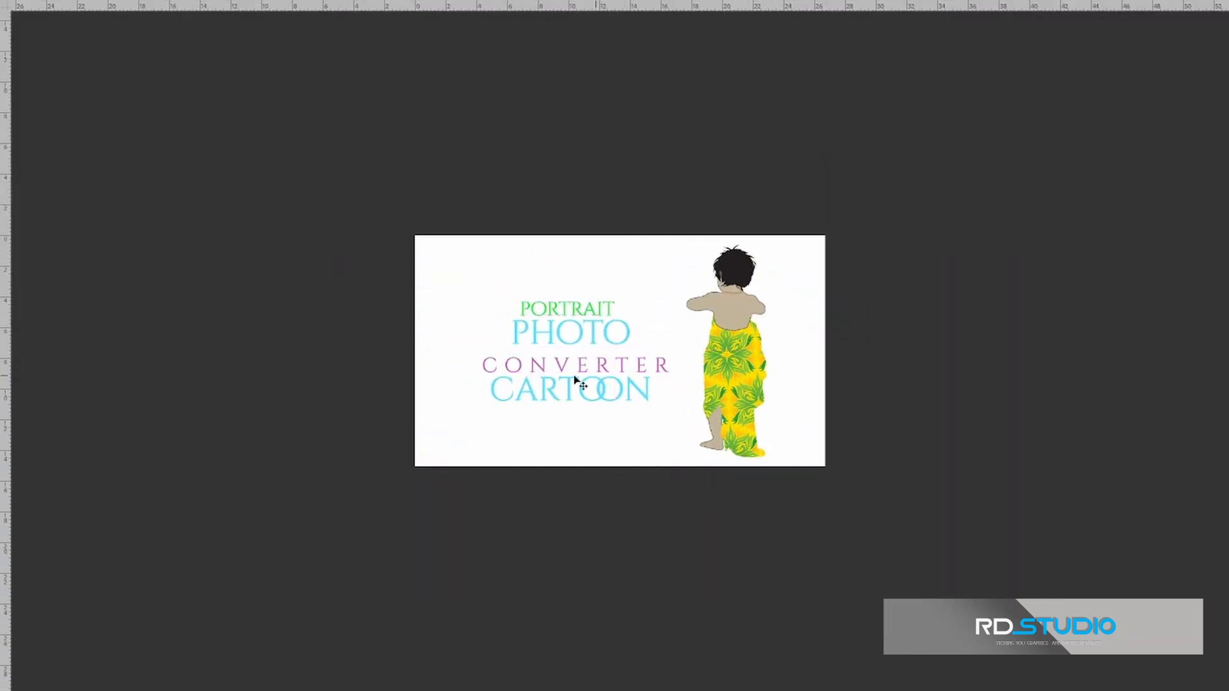
{"action": "left_click_drag", "start_coordinate": [720, 316], "coordinate": [715, 316]}
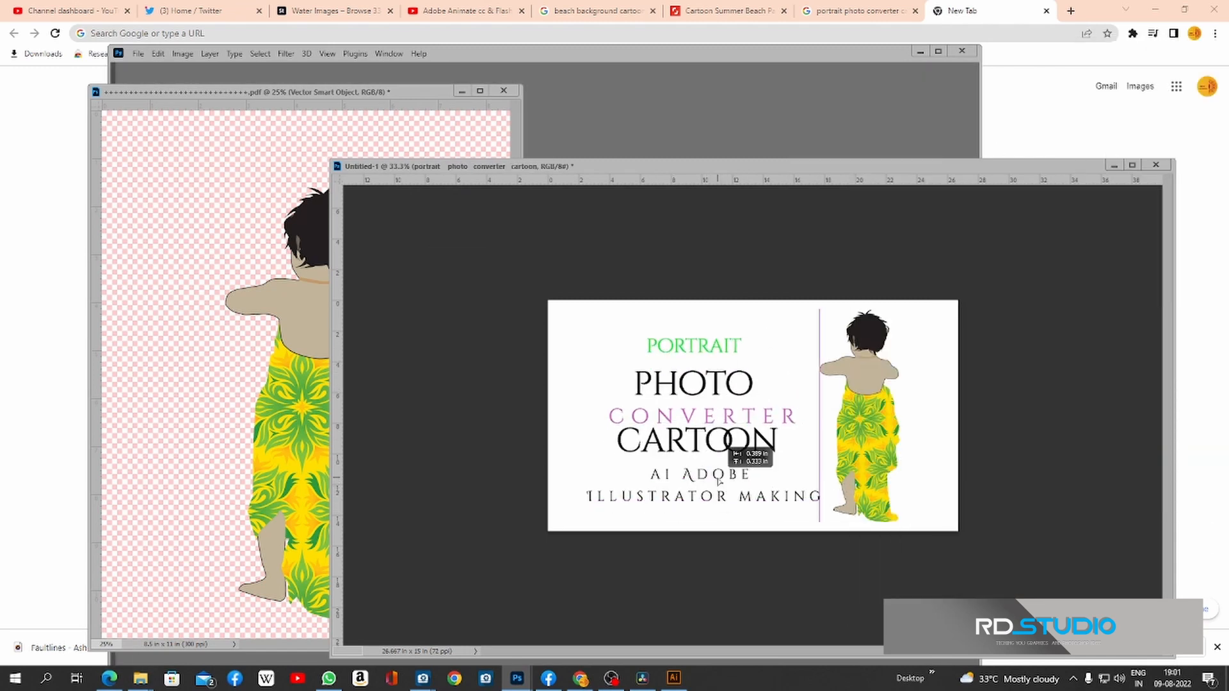
Step: Nudge the title and its subtitle slightly up on the white canvas
{"action": "left_click_drag", "start_coordinate": [719, 481], "coordinate": [718, 473]}
{"action": "left_click_drag", "start_coordinate": [719, 474], "coordinate": [718, 464]}
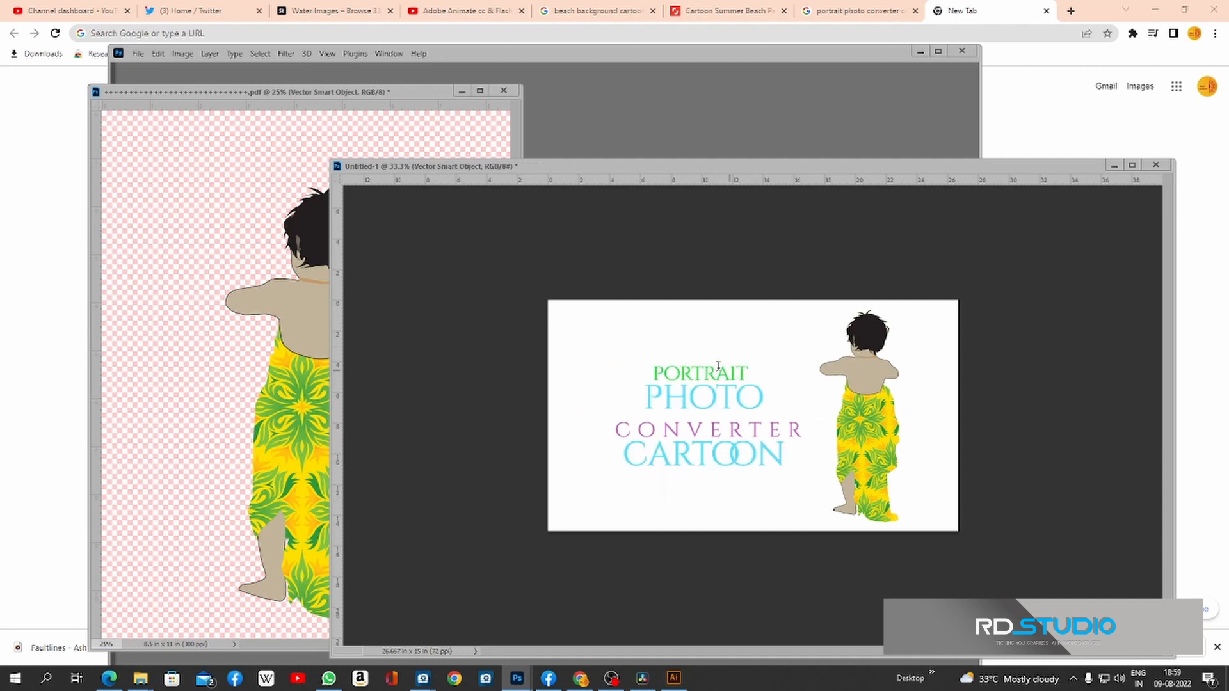
Step: Add the text "ai Adobe Illustrator making" and place it below the word CARTOON
{"action": "left_click", "coordinate": [592, 370]}
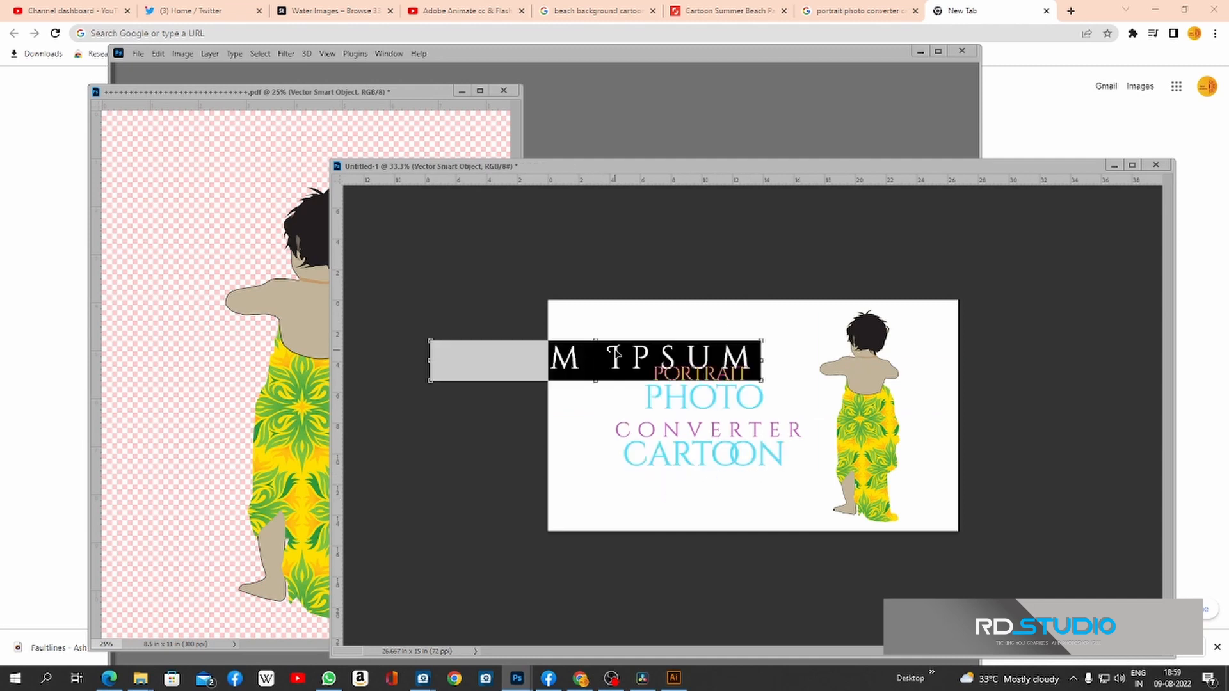
{"action": "type", "text": "ai Adobe Illustrator making"}
{"action": "key", "text": "ctrl+Return"}
{"action": "left_click_drag", "start_coordinate": [660, 360], "coordinate": [1055, 493]}
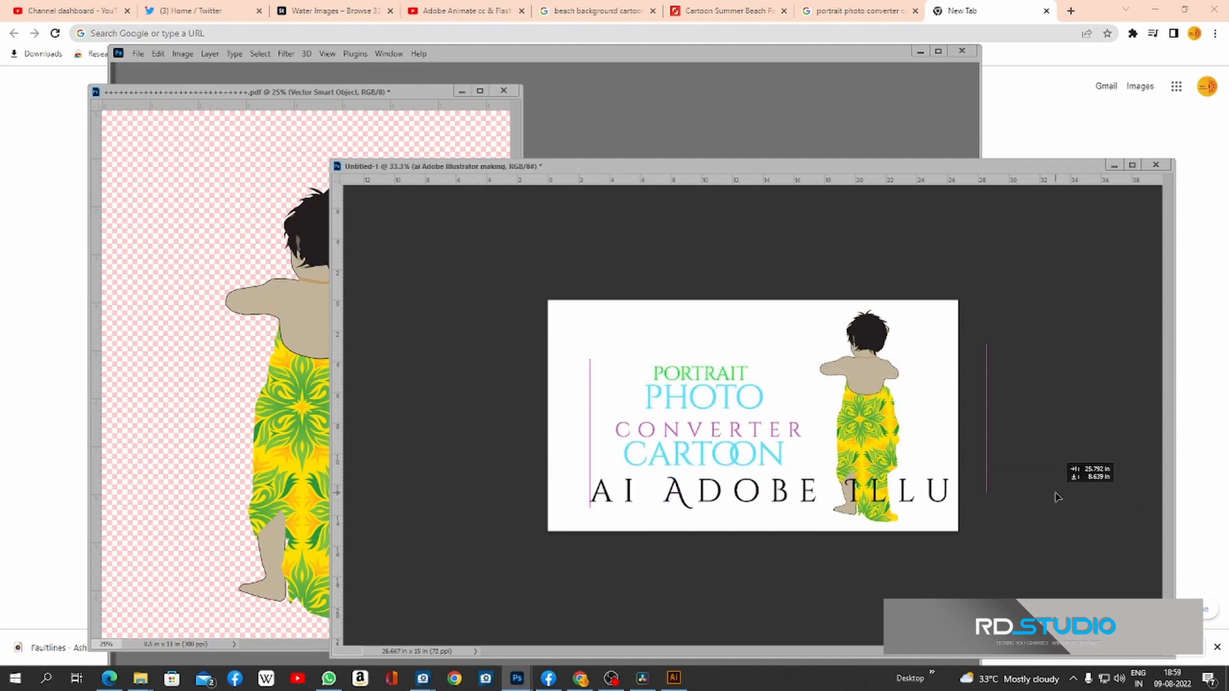
Step: Change the text colour of the word CARTOON to black (000000)
{"action": "double_click", "coordinate": [630, 455]}
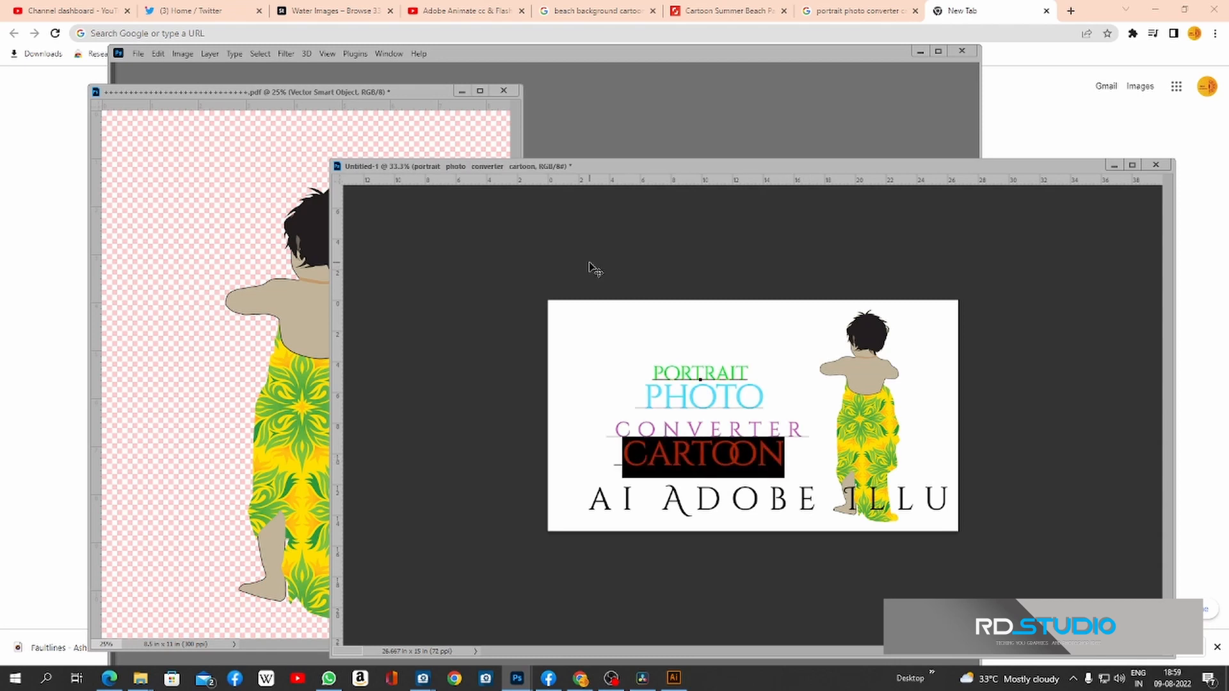
{"action": "left_click", "coordinate": [589, 268]}
{"action": "key", "text": "Tab"}
{"action": "double_click", "coordinate": [703, 453]}
{"action": "left_click", "coordinate": [1185, 195]}
{"action": "left_click", "coordinate": [1050, 484]}
{"action": "left_click", "coordinate": [874, 484]}
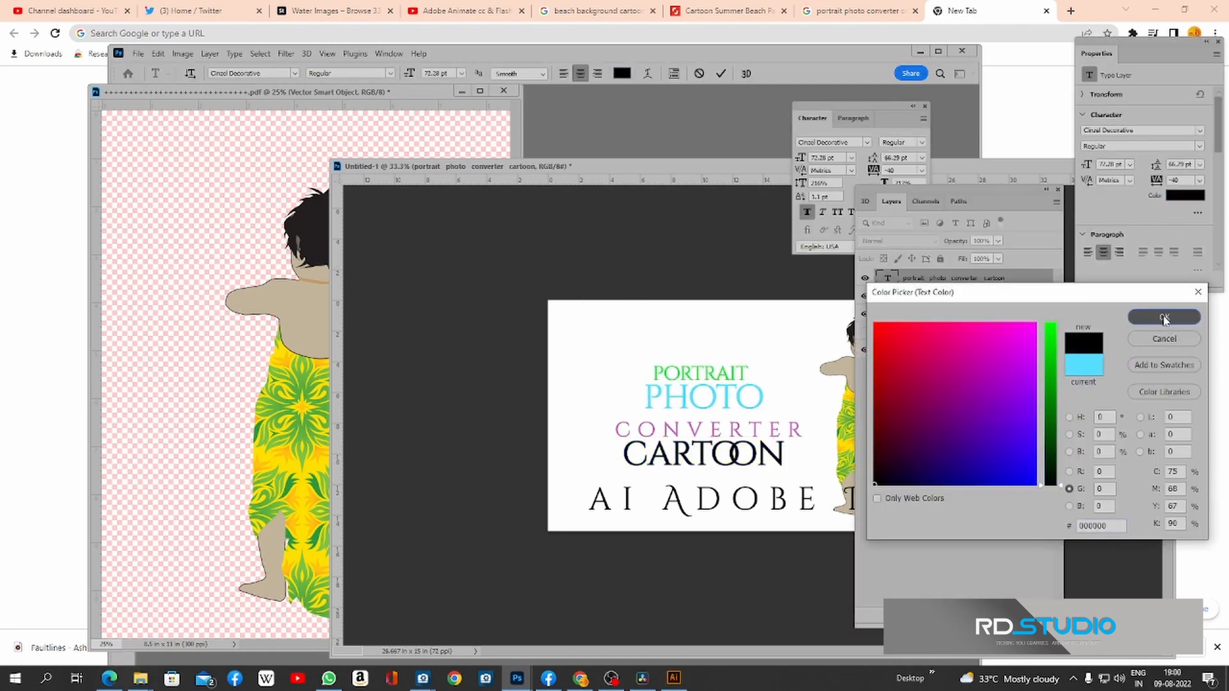
{"action": "left_click", "coordinate": [1164, 318]}
{"action": "key", "text": "Tab"}
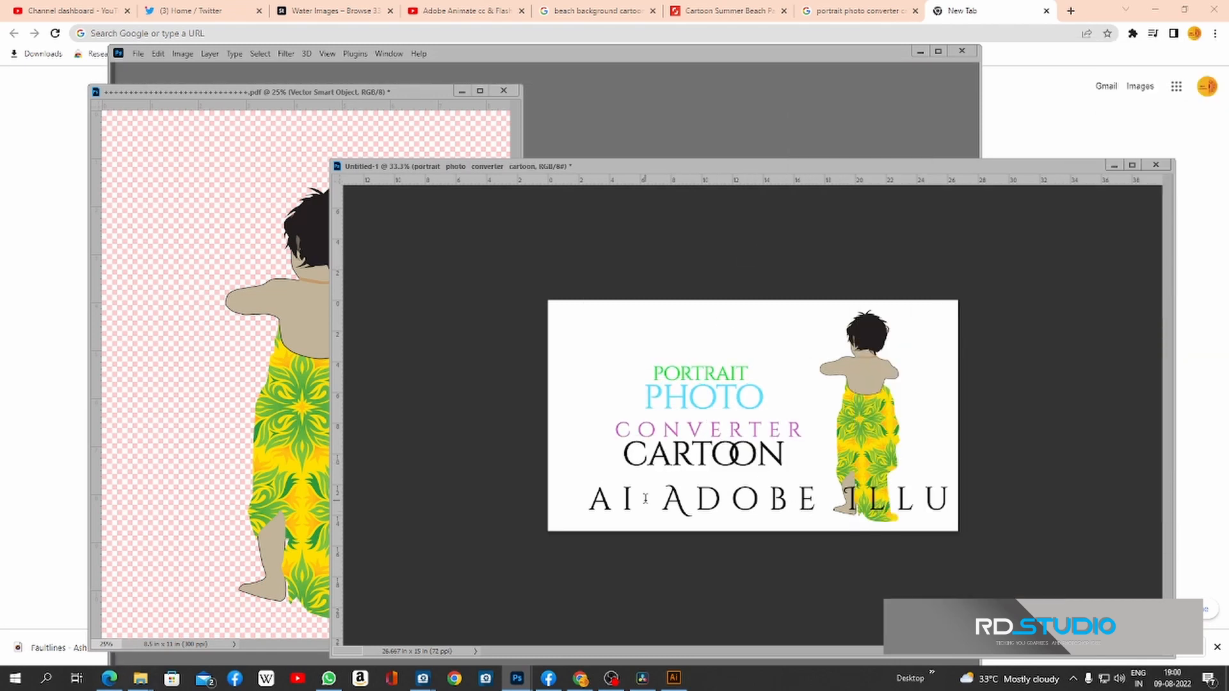
Step: Set the Adobe Illustrator subtitle's font size to 30 pt and move the title up slightly above it
{"action": "key", "text": "Tab"}
{"action": "left_click", "coordinate": [462, 73]}
{"action": "left_click", "coordinate": [449, 198]}
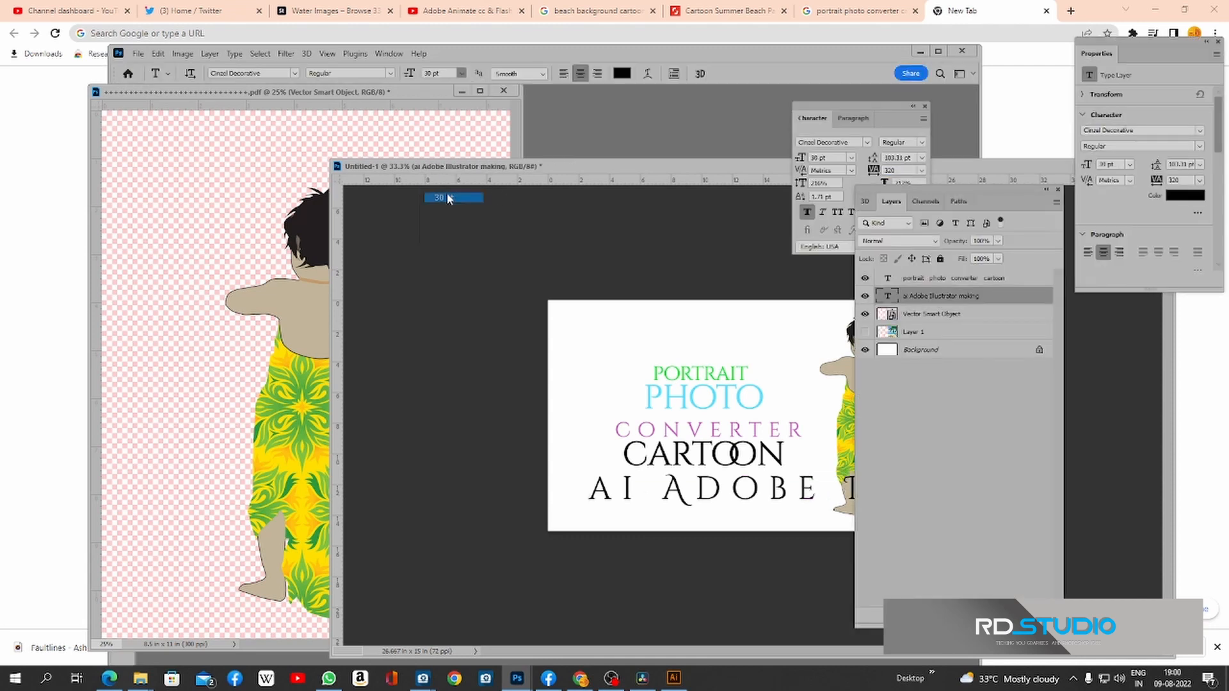
{"action": "key", "text": "Tab"}
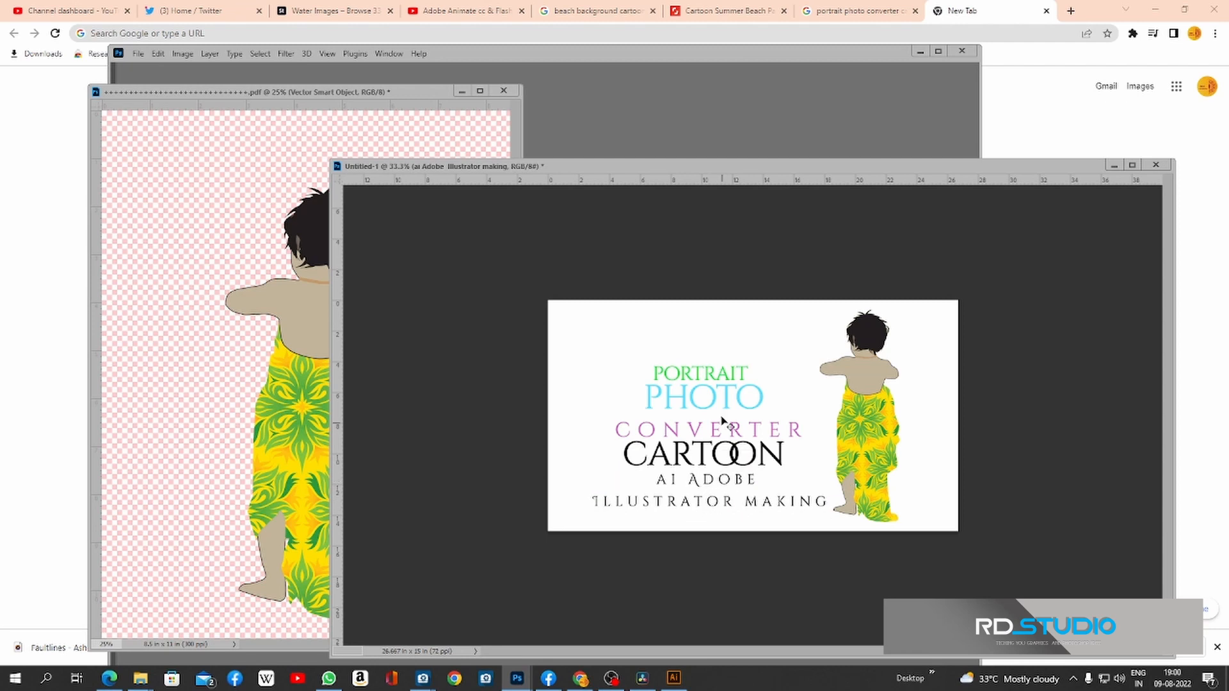
{"action": "left_click_drag", "start_coordinate": [724, 421], "coordinate": [724, 412]}
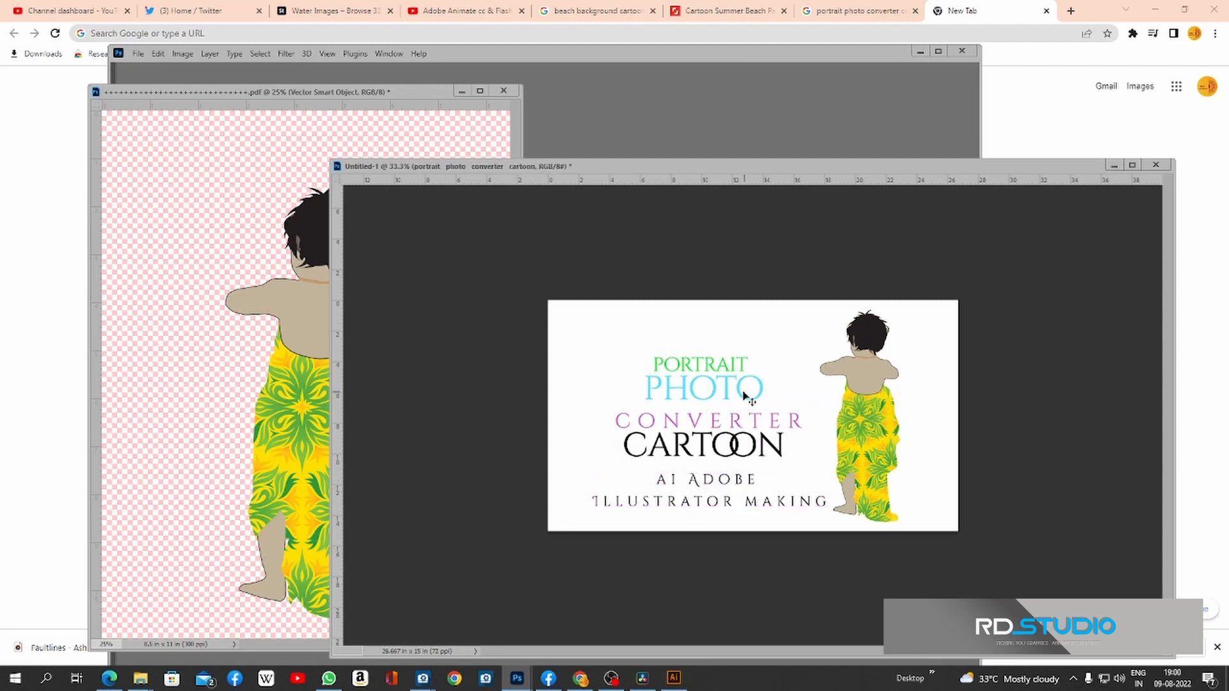
Step: Change the text colour of the word PHOTO to black (000000)
{"action": "key", "text": "Tab"}
{"action": "left_click_drag", "start_coordinate": [765, 387], "coordinate": [701, 372]}
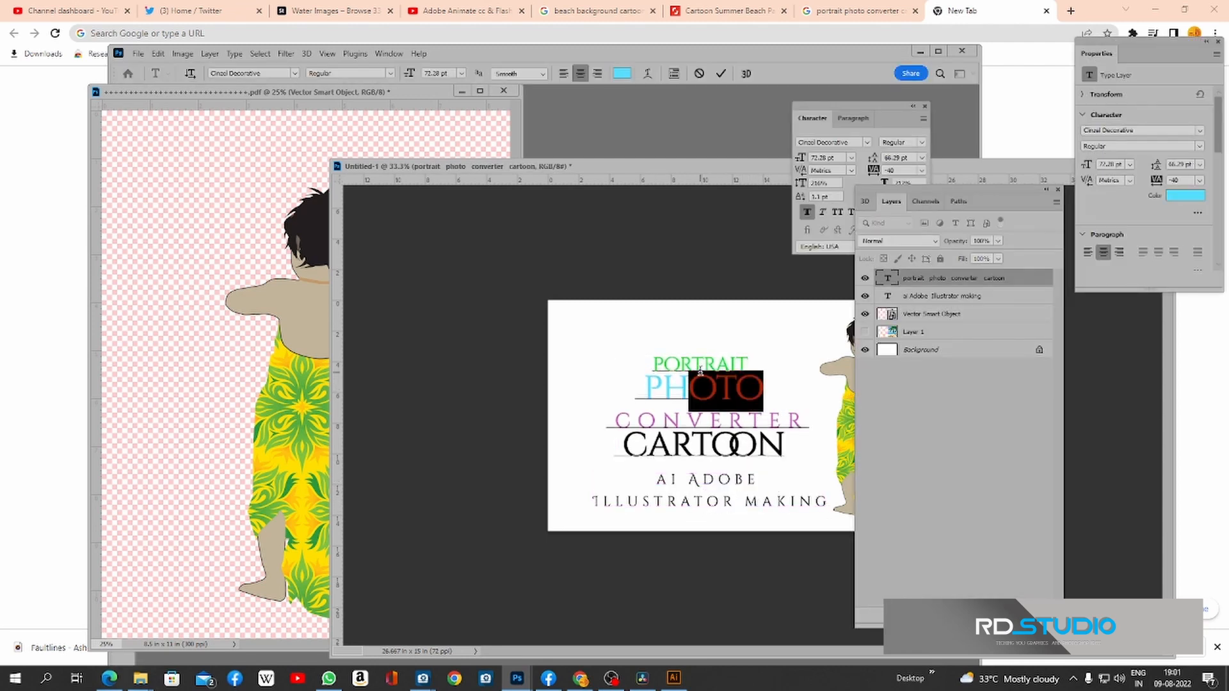
{"action": "left_click", "coordinate": [1182, 196]}
{"action": "left_click", "coordinate": [1051, 486]}
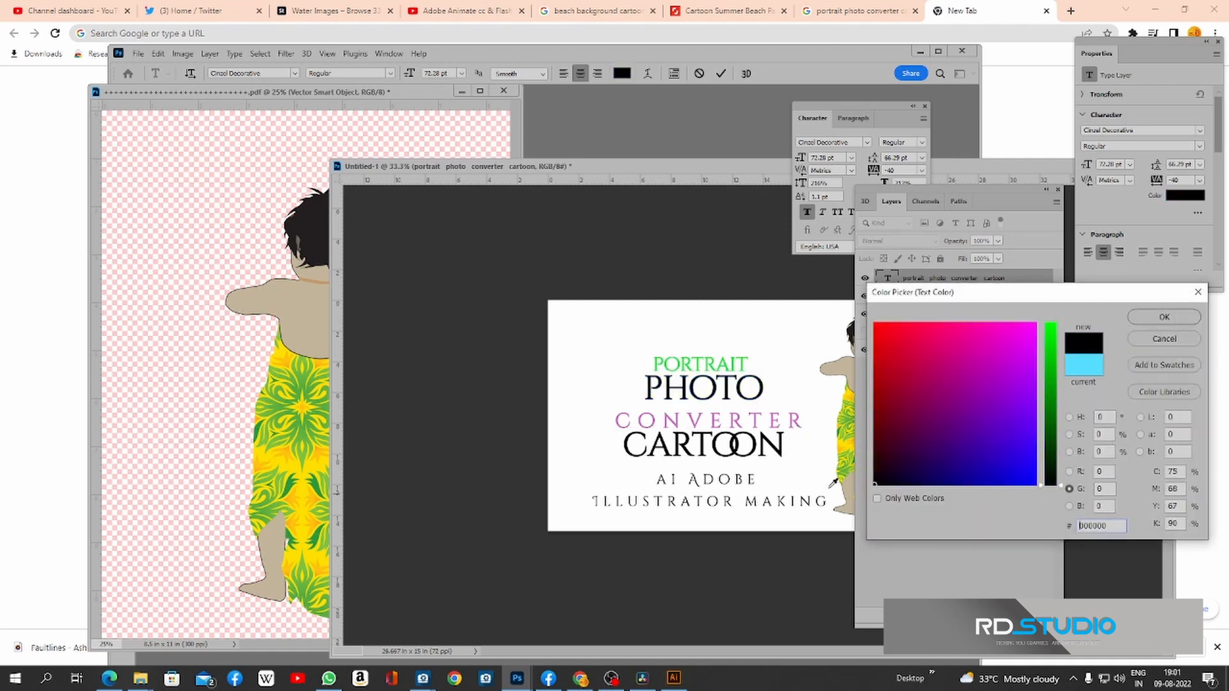
{"action": "left_click", "coordinate": [1152, 318]}
{"action": "left_click", "coordinate": [935, 373]}
{"action": "left_click", "coordinate": [646, 388]}
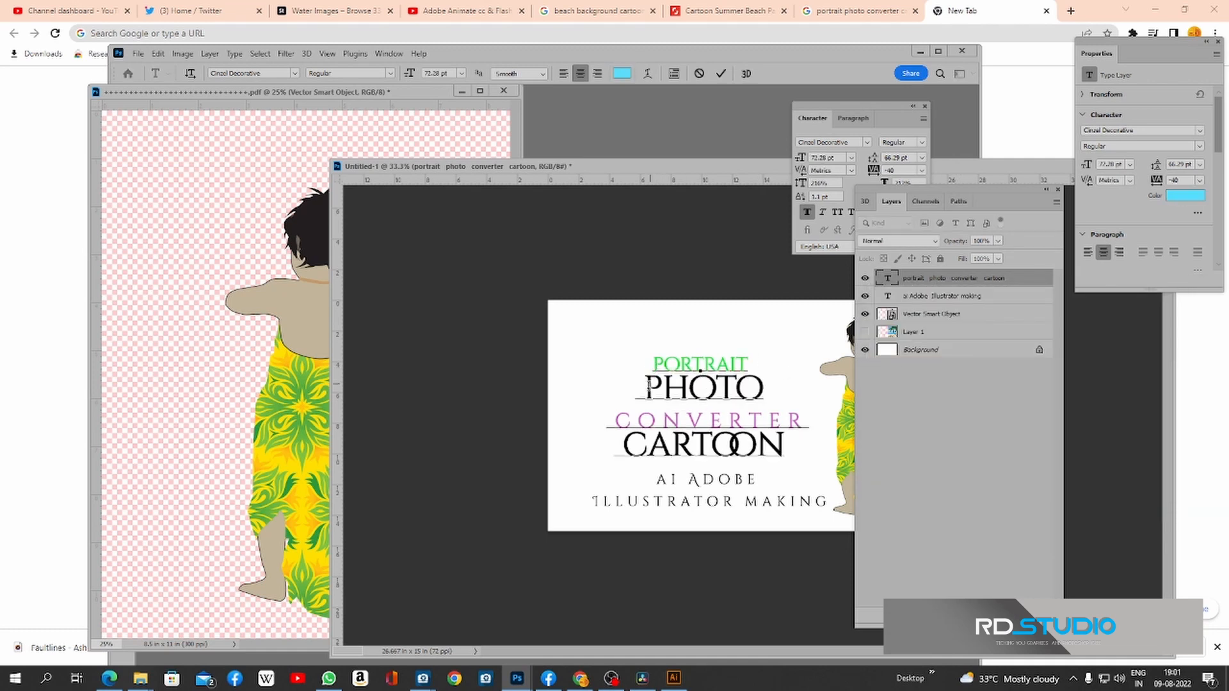
{"action": "key", "text": "Return"}
{"action": "key", "text": "ctrl+Return"}
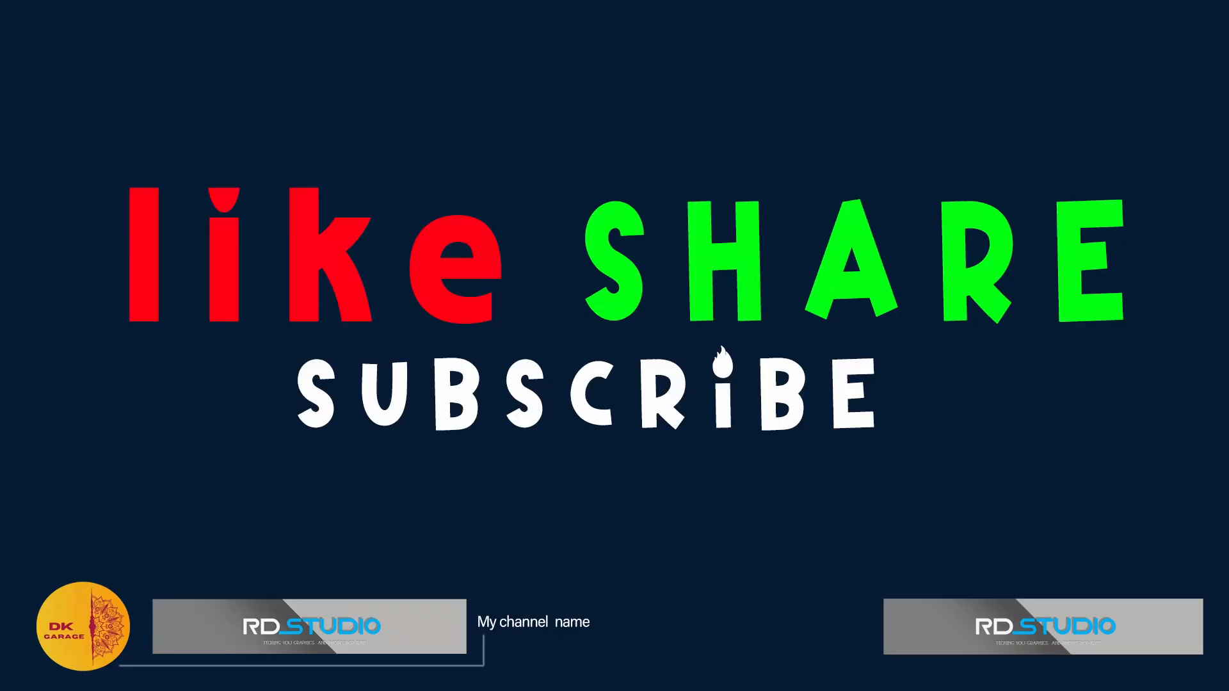